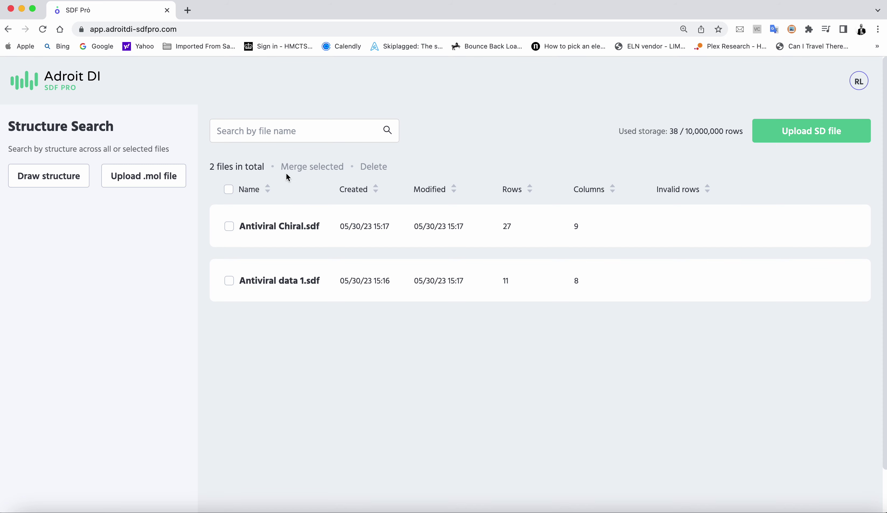
# Open Antiviral data 1.sdf, review its compound rows, and return to the file list
pyautogui.click(268, 282)
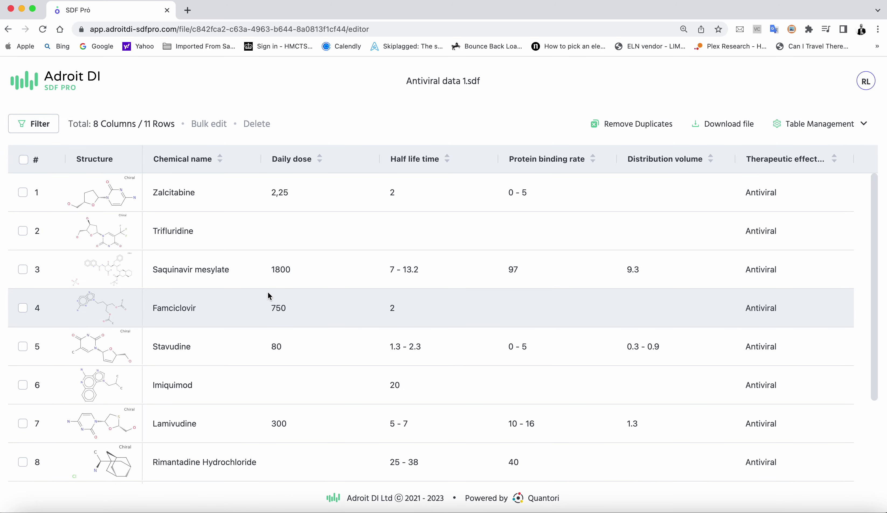
pyautogui.scroll(-3, 193, 275)
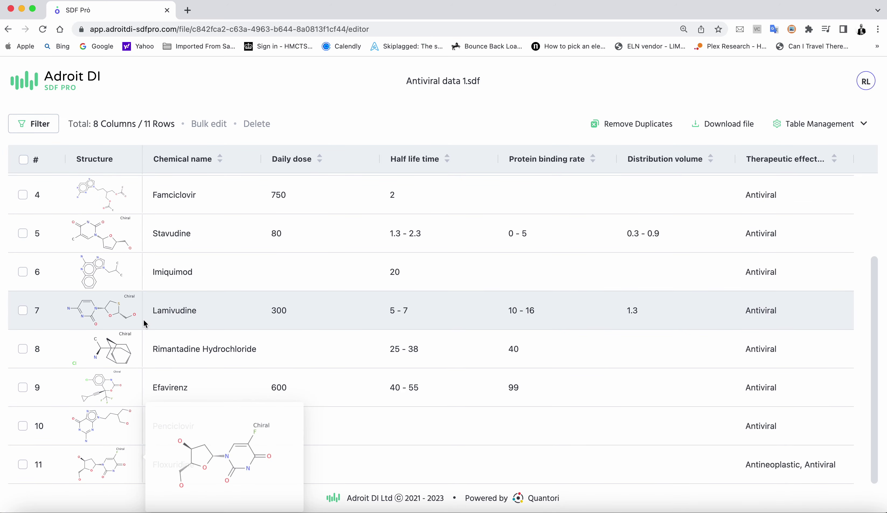
pyautogui.scroll(3, 144, 323)
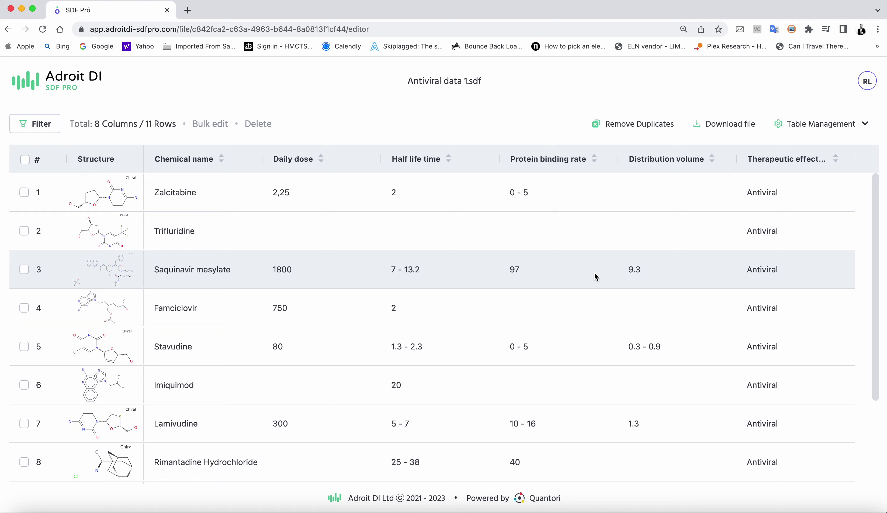
pyautogui.click(50, 85)
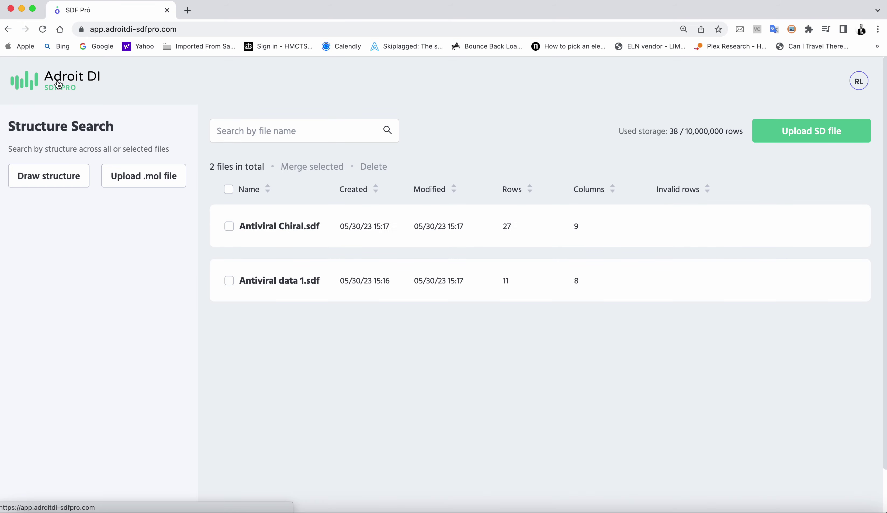
# Open Antiviral Chiral.sdf, examine its rows for repeated compounds and chiral structure variants, and return to the file list
pyautogui.click(267, 227)
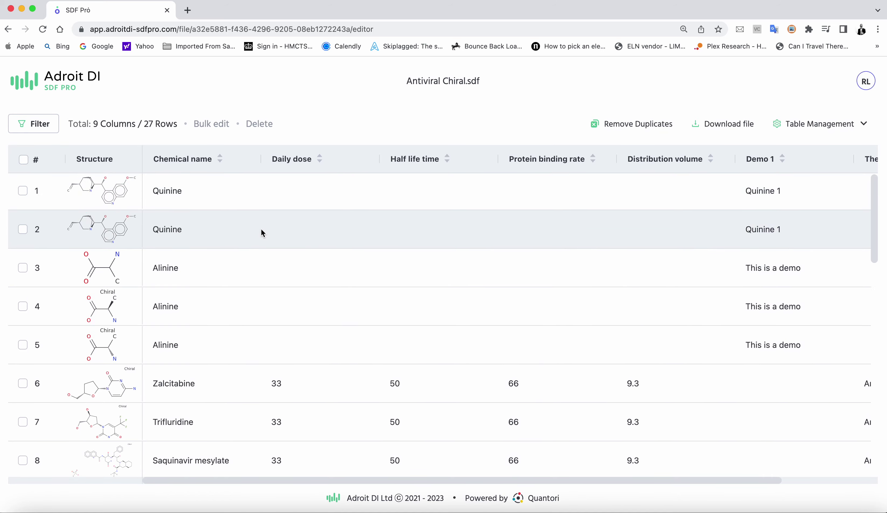
pyautogui.scroll(-15, 261, 229)
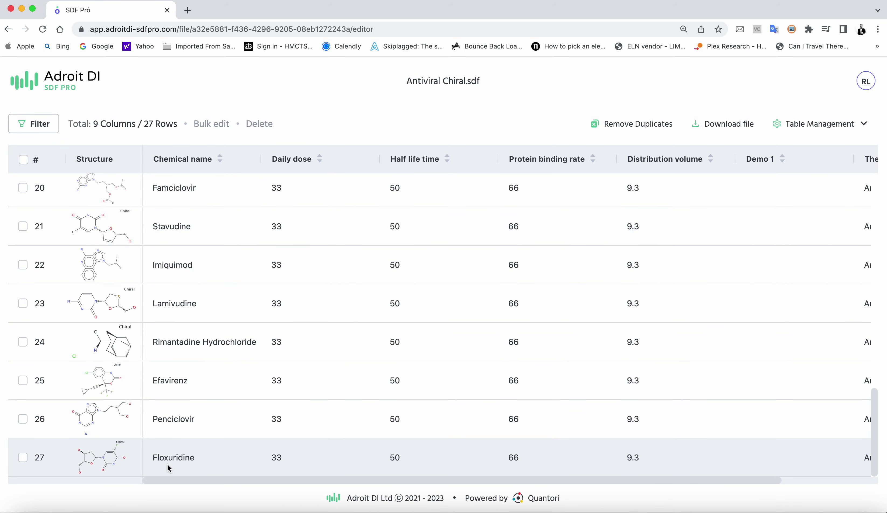
pyautogui.moveTo(111, 339)
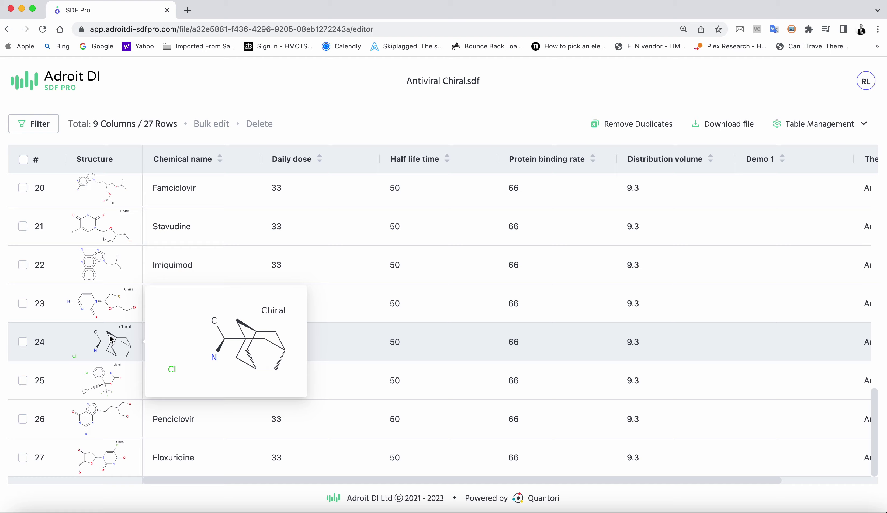
pyautogui.scroll(10, 111, 340)
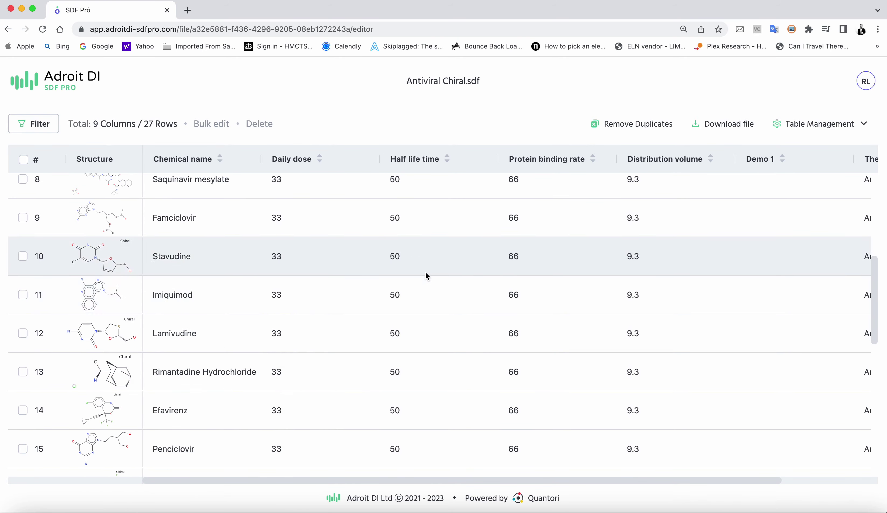
pyautogui.hscroll(3, 640, 307)
pyautogui.hscroll(-3, 636, 307)
pyautogui.scroll(7, 382, 319)
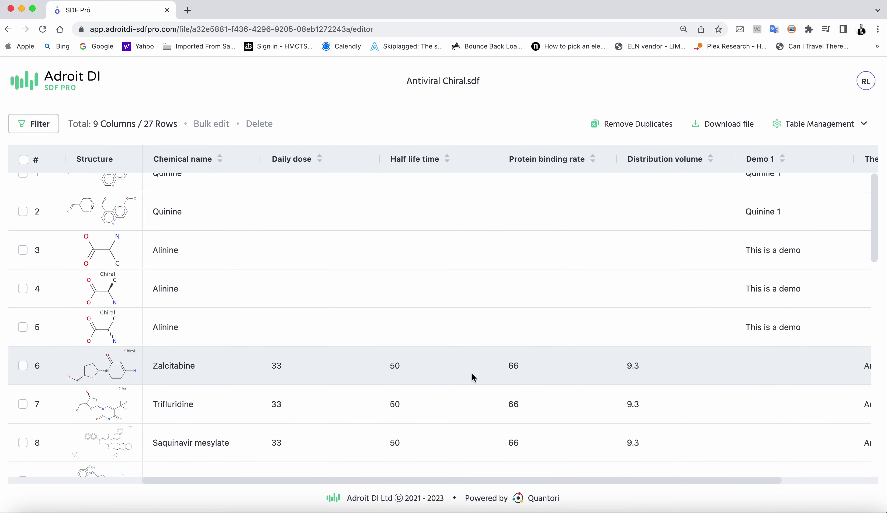
pyautogui.scroll(-10, 473, 374)
pyautogui.scroll(10, 472, 373)
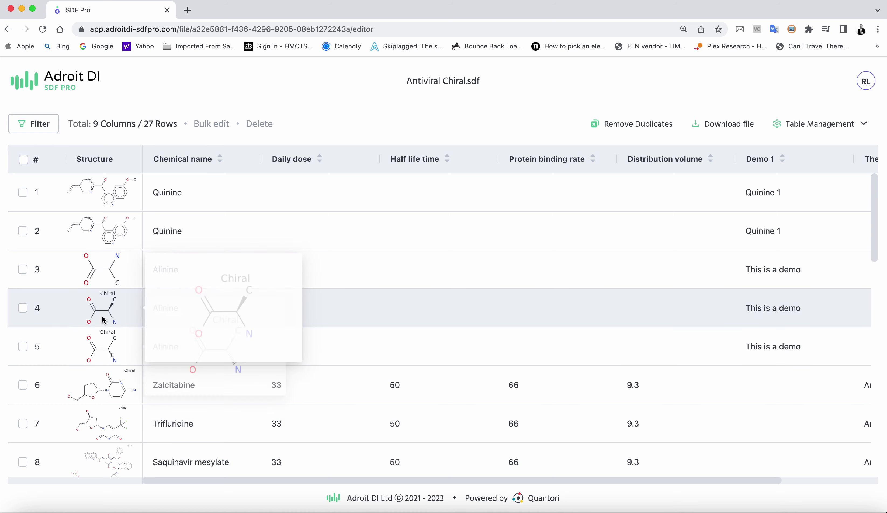
pyautogui.moveTo(109, 275)
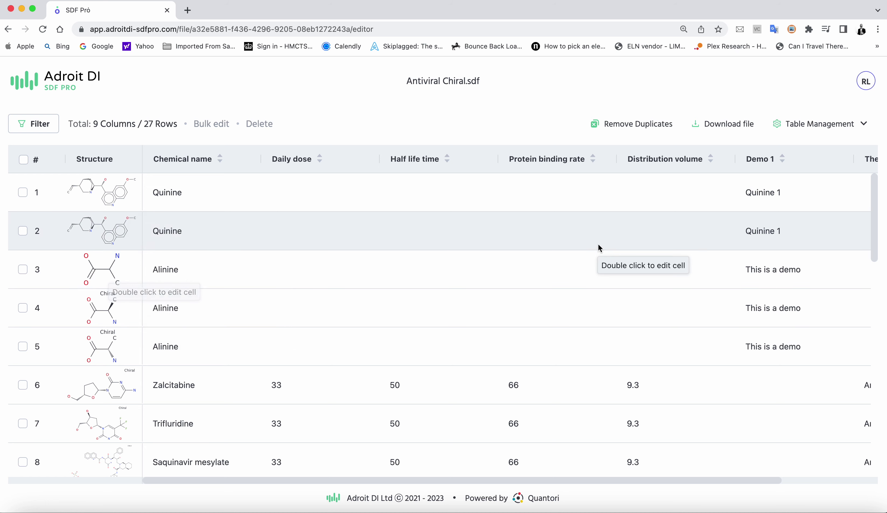
pyautogui.moveTo(93, 230)
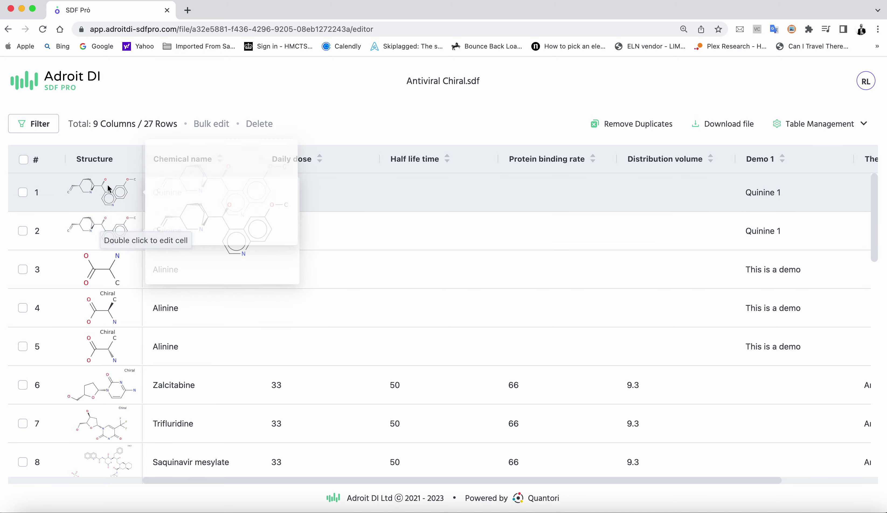
pyautogui.scroll(-4, 436, 319)
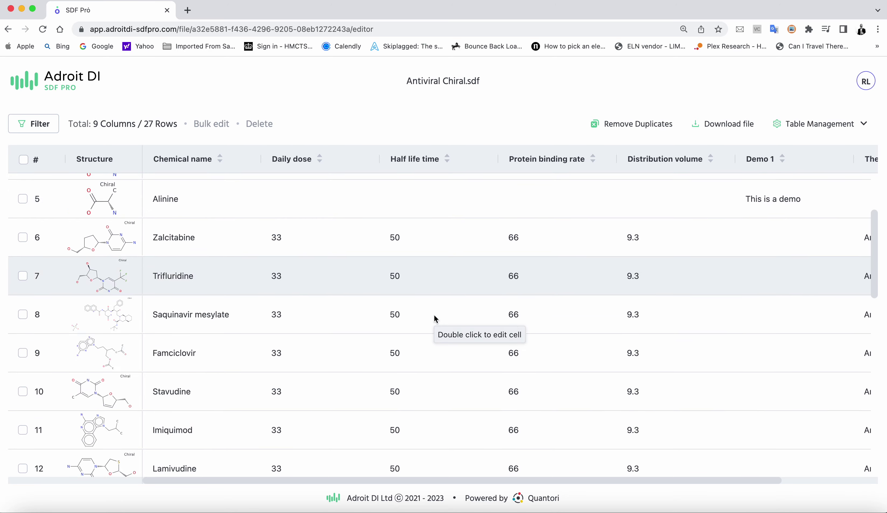
pyautogui.scroll(5, 434, 317)
pyautogui.click(41, 86)
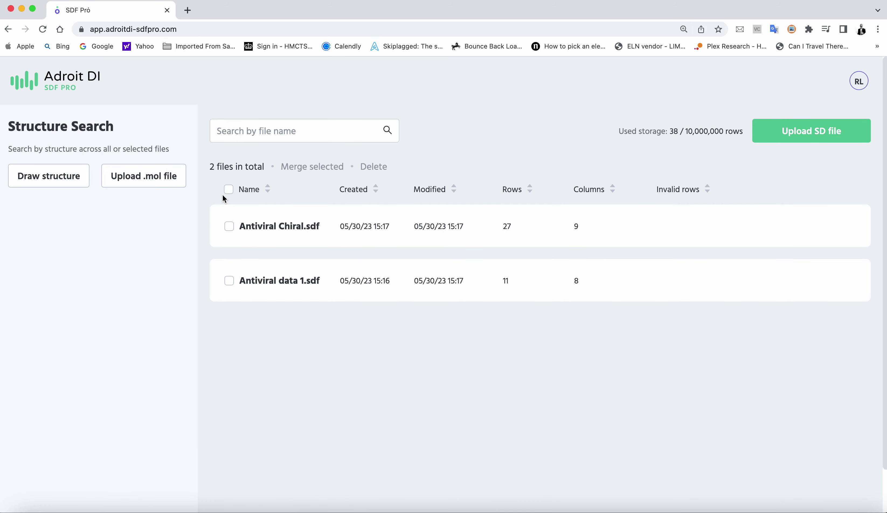
# Merge Antiviral Chiral.sdf and Antiviral data 1.sdf into a file named Combo, including all columns and keeping duplicates
pyautogui.click(229, 190)
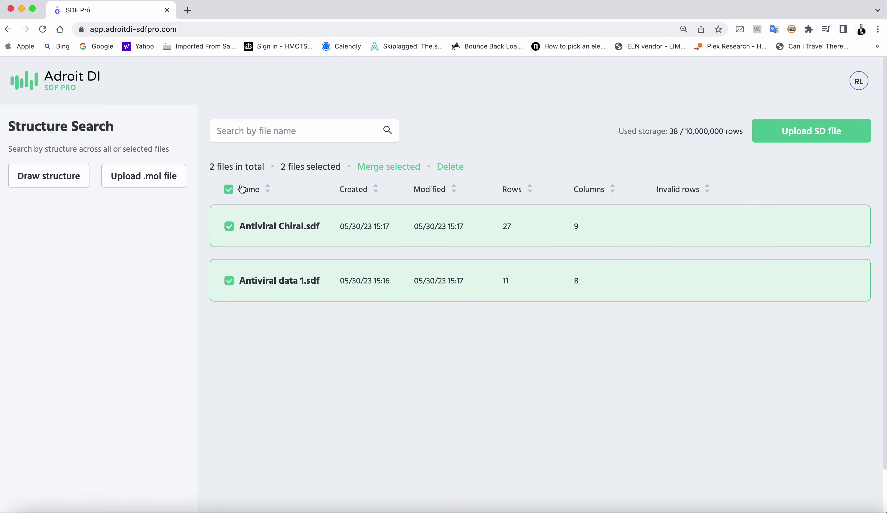
pyautogui.click(388, 171)
pyautogui.click(391, 231)
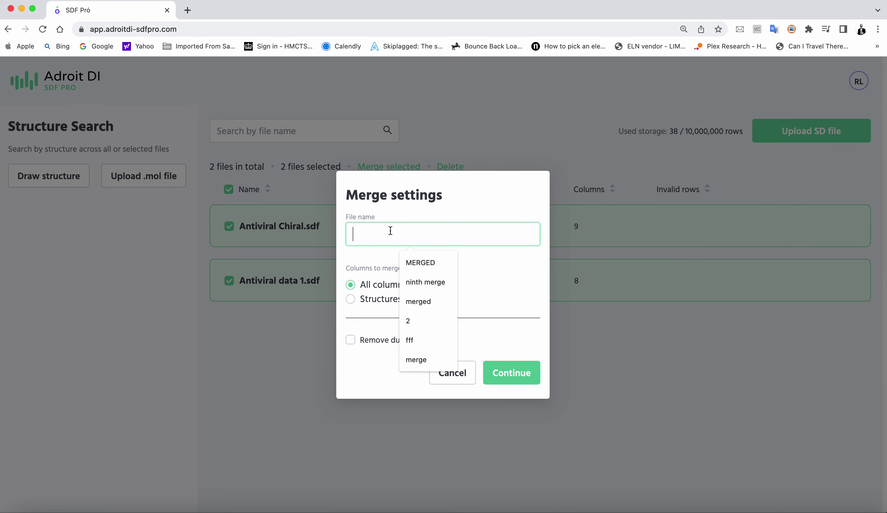
pyautogui.write('cm')
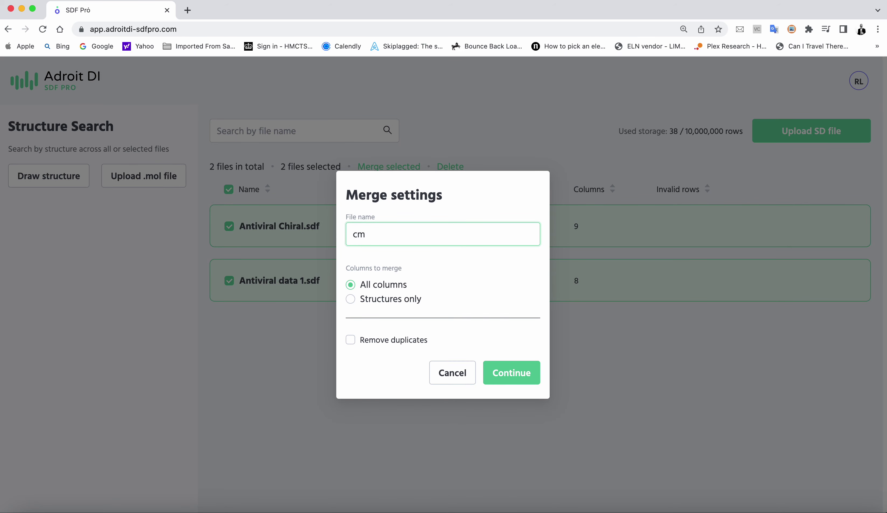
pyautogui.press('BackSpace')
pyautogui.write('ombined')
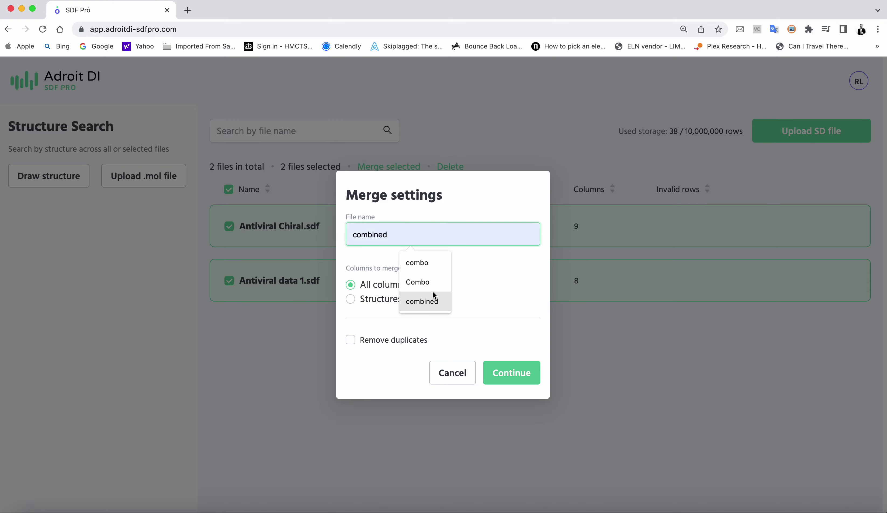
pyautogui.click(426, 284)
pyautogui.click(521, 381)
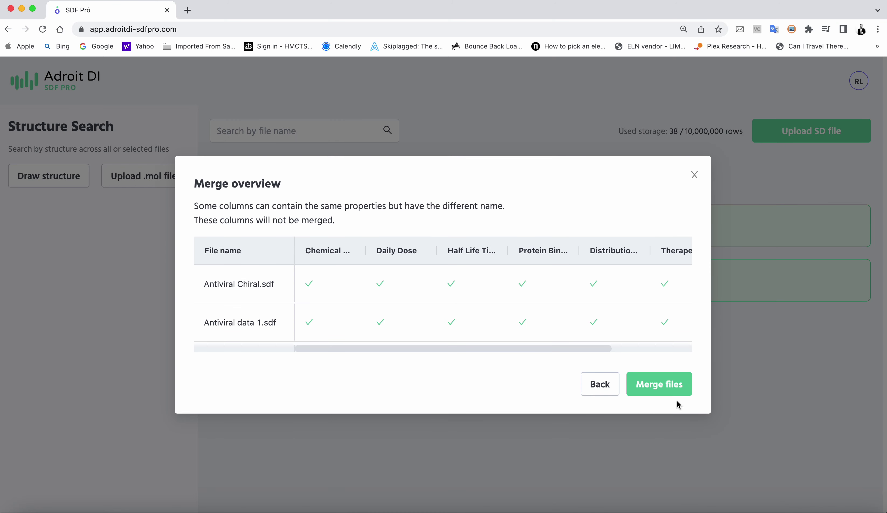
pyautogui.moveTo(606, 349); pyautogui.dragTo(656, 353)
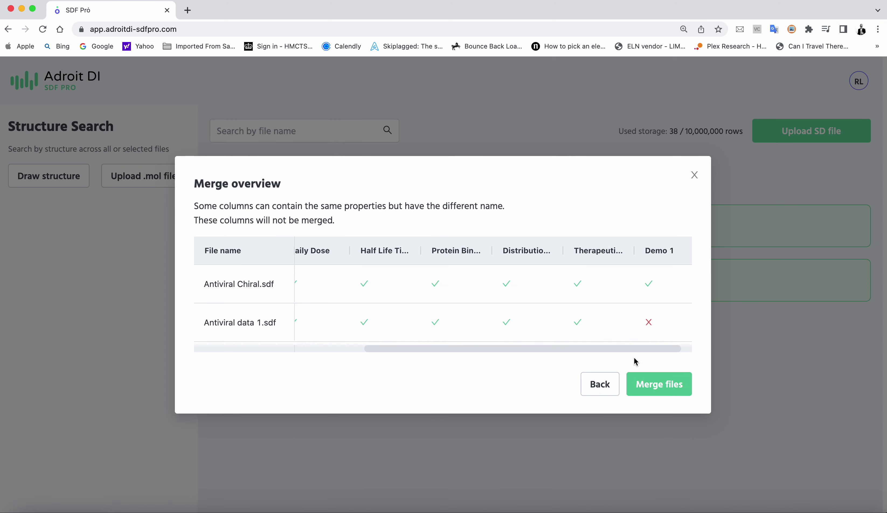
pyautogui.click(652, 392)
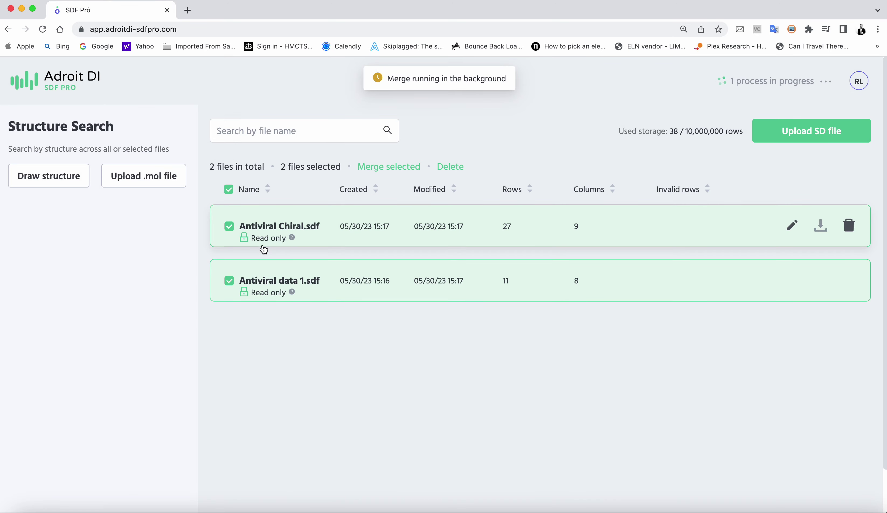
# Open Combo.sdf, compare the repeated Rimantadine Hydrochloride structures among its rows, and return to the file list
pyautogui.click(258, 229)
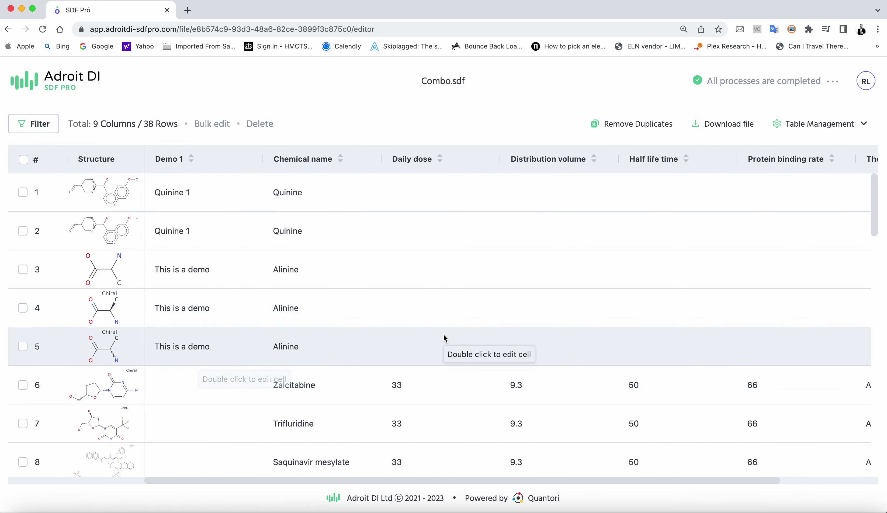
pyautogui.scroll(-15, 445, 338)
pyautogui.scroll(-15, 445, 338)
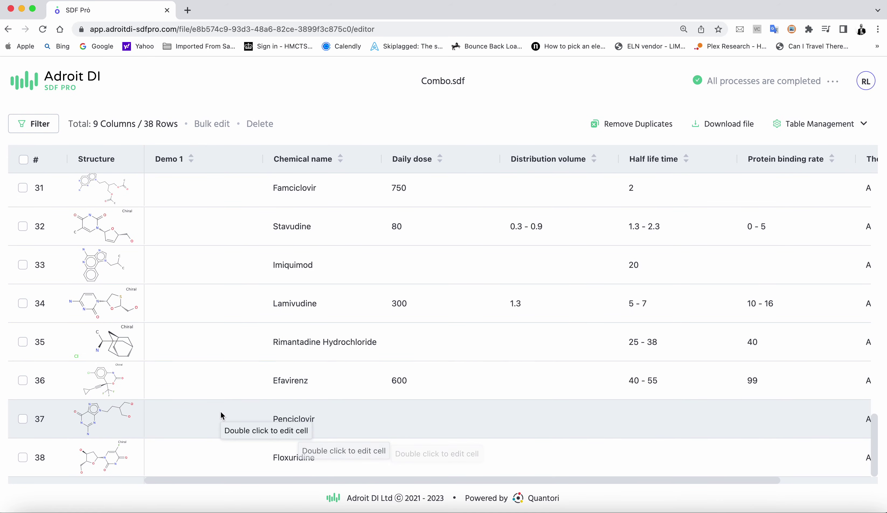
pyautogui.scroll(10, 222, 416)
pyautogui.moveTo(124, 298)
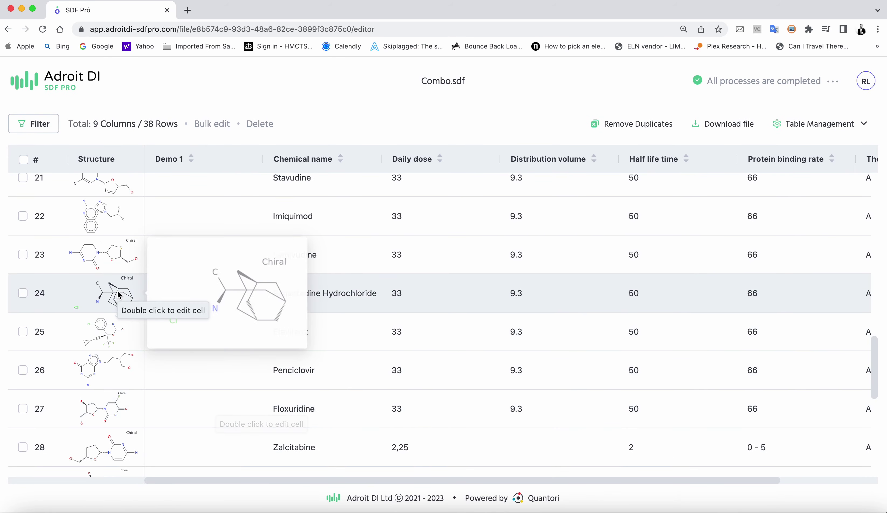
pyautogui.scroll(-10, 120, 301)
pyautogui.moveTo(112, 330)
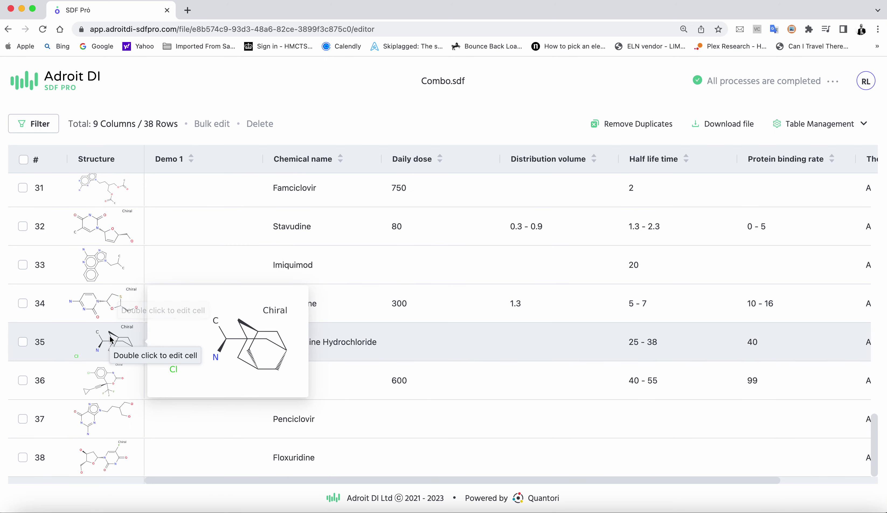
pyautogui.scroll(20, 267, 295)
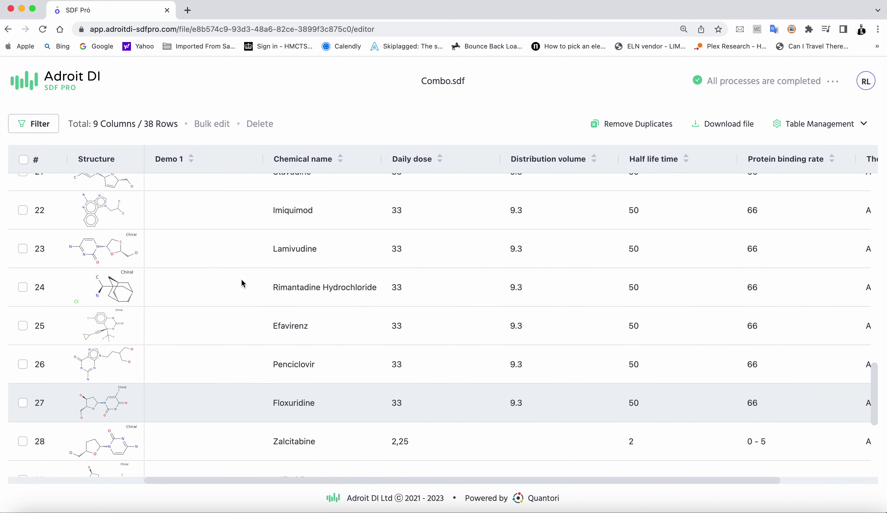
pyautogui.click(45, 87)
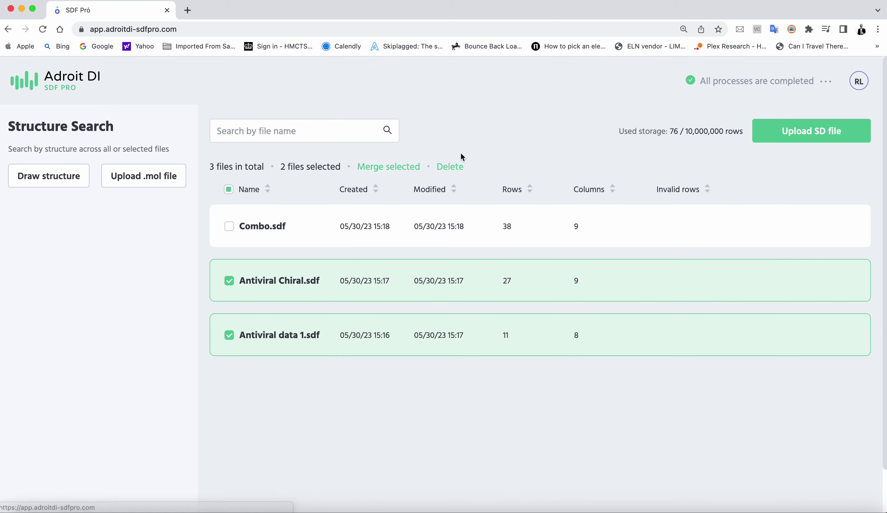
# Merge the two selected antiviral files into a file named MERGED, with all columns and duplicate removal enabled
pyautogui.click(386, 166)
pyautogui.click(351, 340)
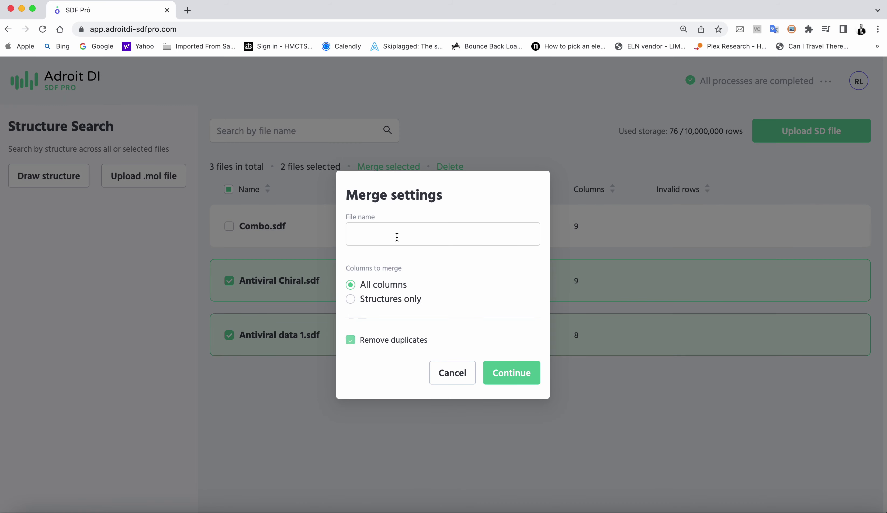
pyautogui.click(396, 235)
pyautogui.click(415, 263)
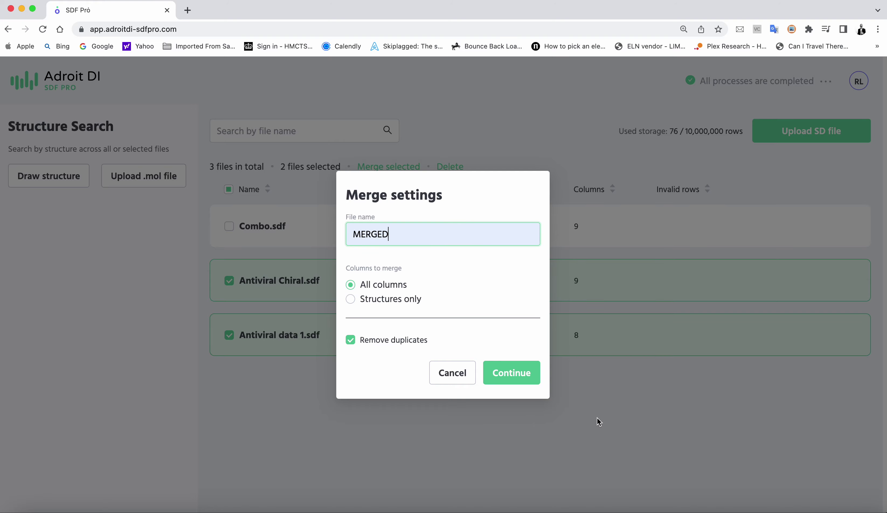
pyautogui.click(514, 375)
pyautogui.hscroll(3, 531, 347)
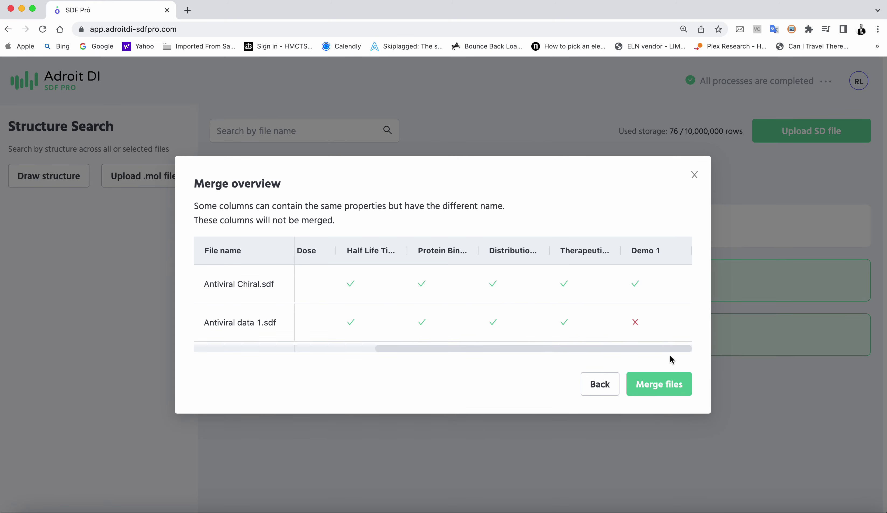
pyautogui.click(662, 383)
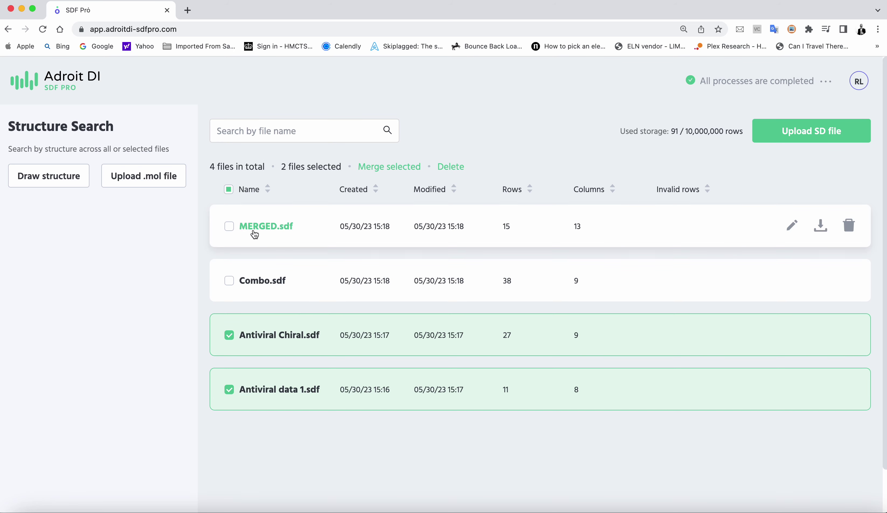
# Open MERGED.sdf and examine its deduplicated rows, structures and additional property columns
pyautogui.click(255, 232)
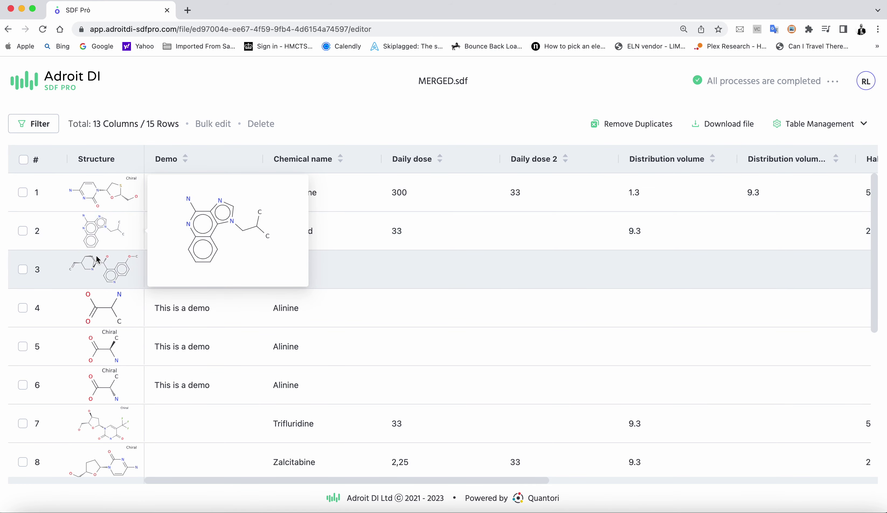
pyautogui.moveTo(92, 274)
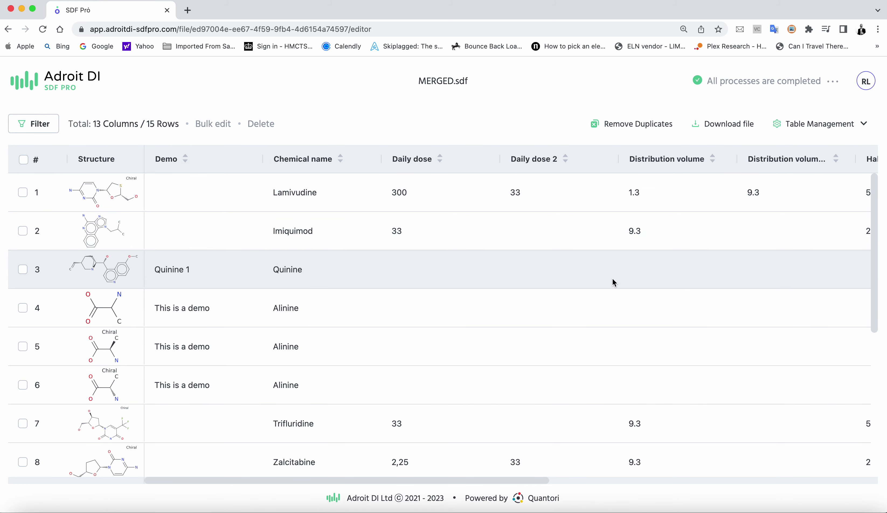
pyautogui.scroll(-2, 94, 265)
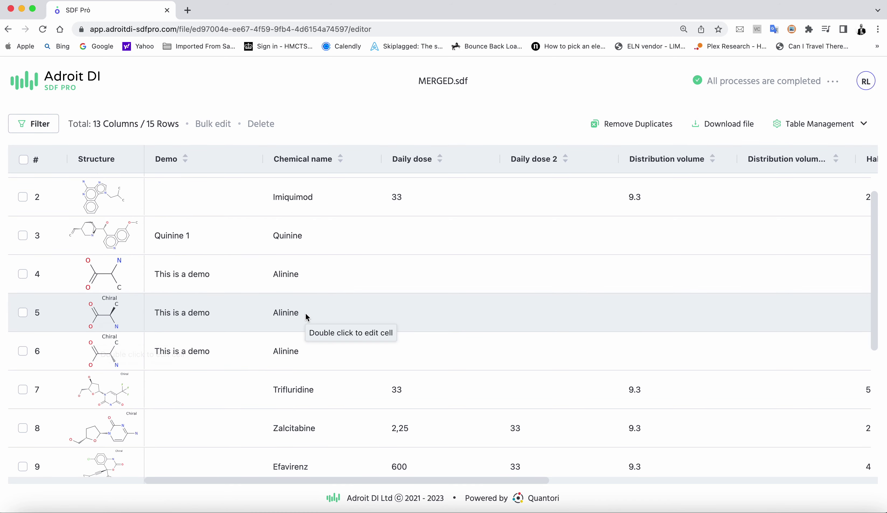
pyautogui.scroll(-6, 308, 317)
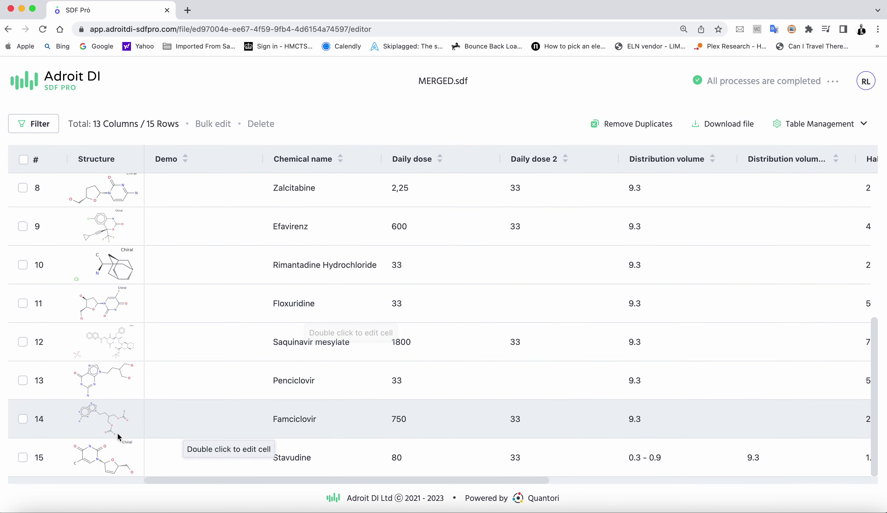
# Examine the chiral structures in MERGED.sdf and compare the half life and protein binding rate columns across its rows
pyautogui.scroll(7, 90, 437)
pyautogui.scroll(-3, 97, 377)
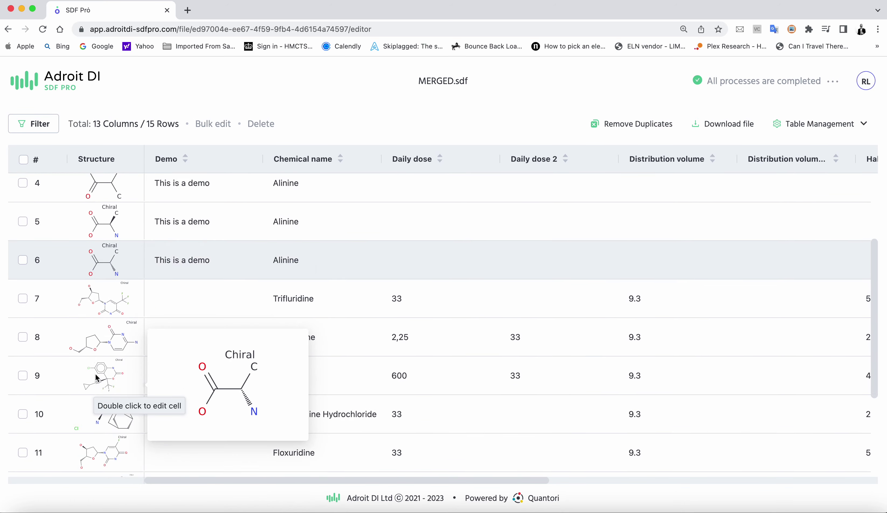
pyautogui.scroll(-4, 97, 378)
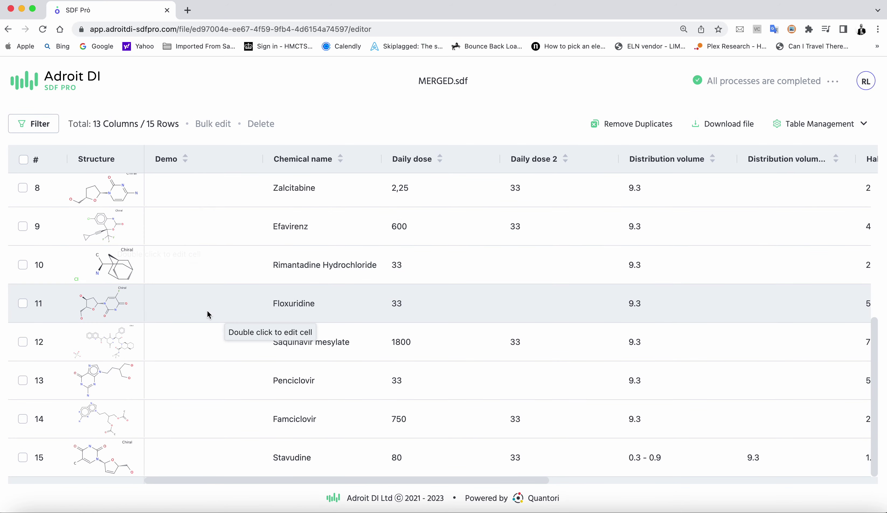
pyautogui.hscroll(10, 179, 270)
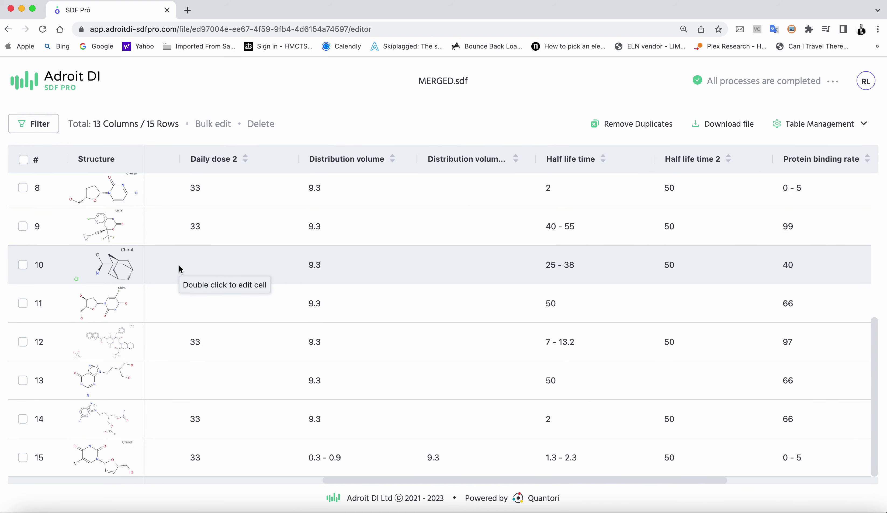
pyautogui.hscroll(4, 179, 271)
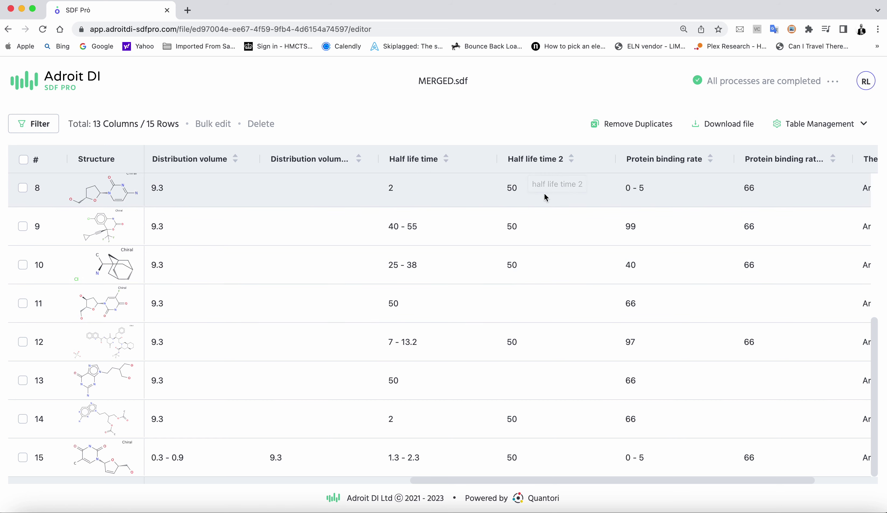
pyautogui.scroll(2, 544, 254)
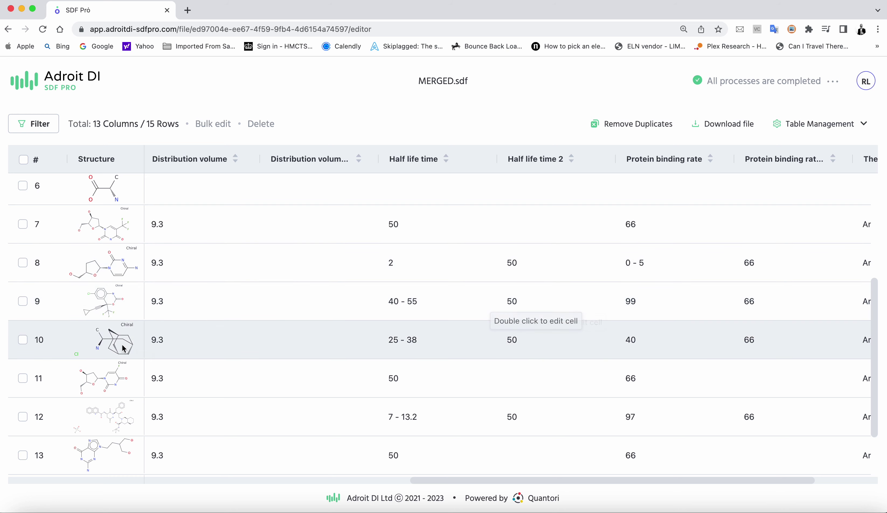
pyautogui.moveTo(89, 349)
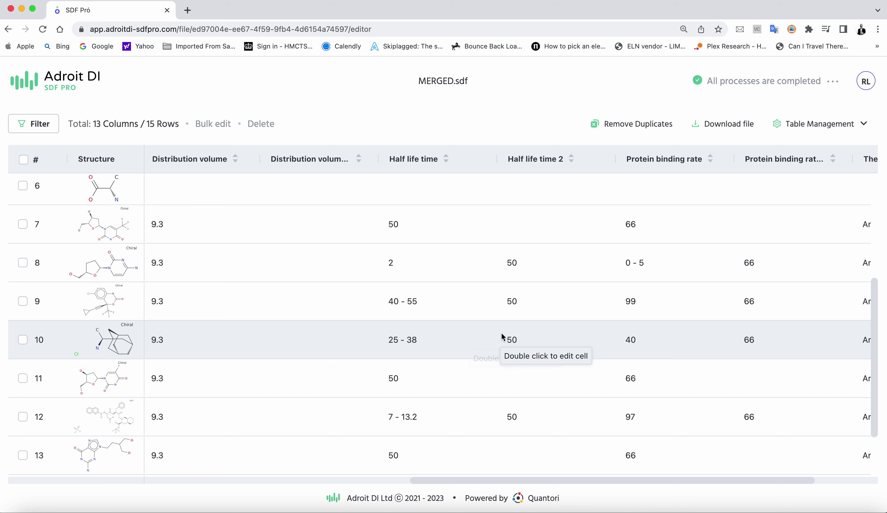
pyautogui.scroll(5, 502, 332)
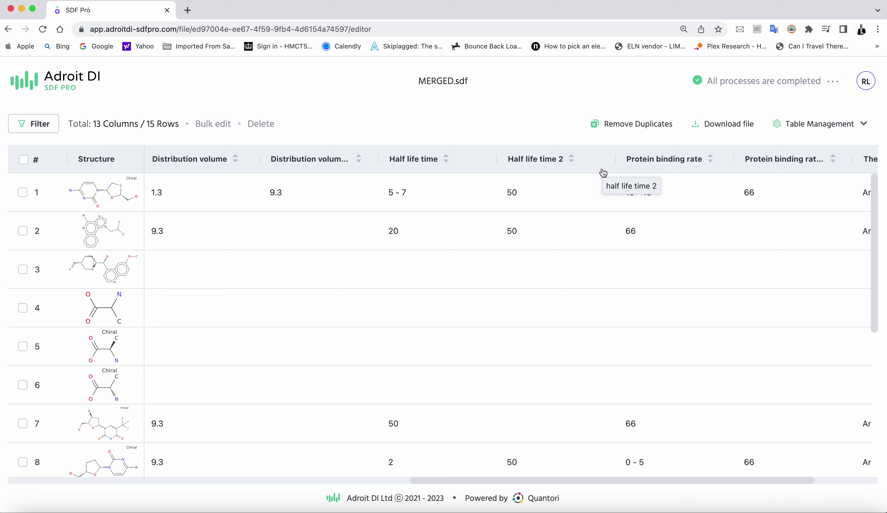
# Reorder the table columns so that chemical name comes before Demo, and apply the new order
pyautogui.click(817, 130)
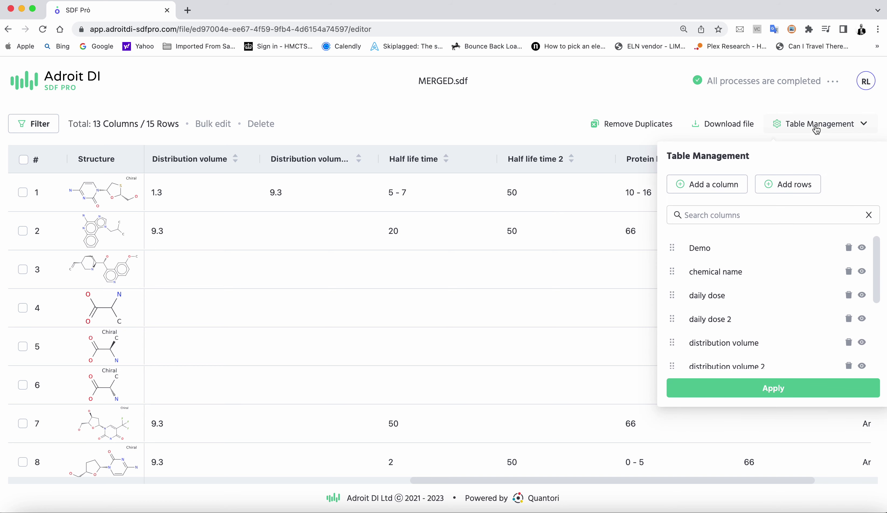
pyautogui.moveTo(671, 272); pyautogui.dragTo(670, 242)
pyautogui.click(767, 388)
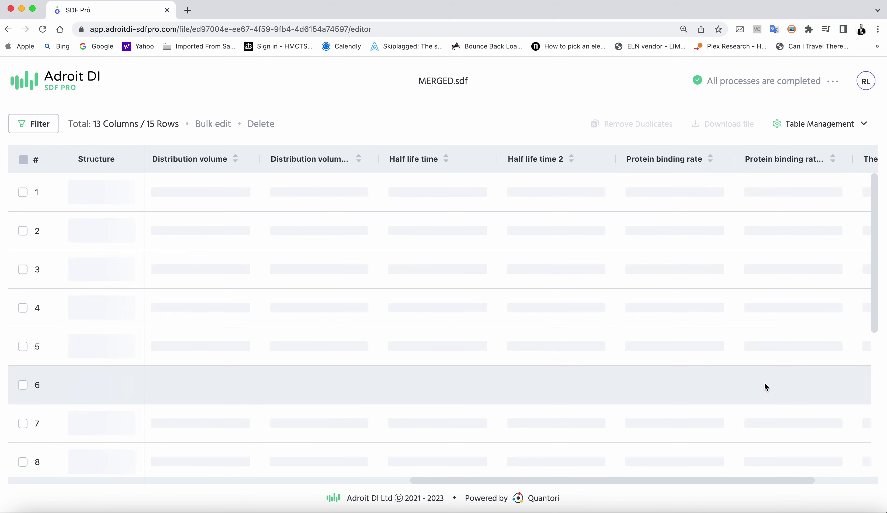
# Rename the chemical name column to jjjjjj and delete the Demo column from the table
pyautogui.click(833, 133)
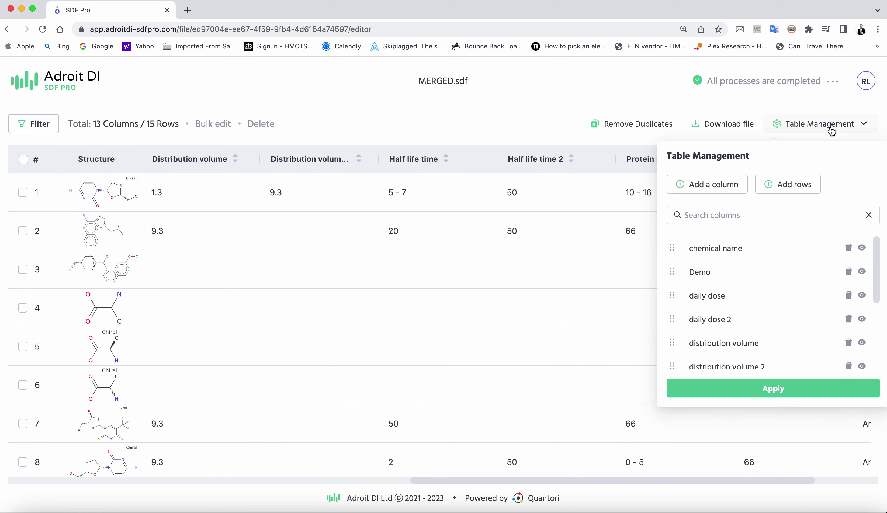
pyautogui.click(756, 248)
pyautogui.moveTo(756, 248); pyautogui.dragTo(661, 251)
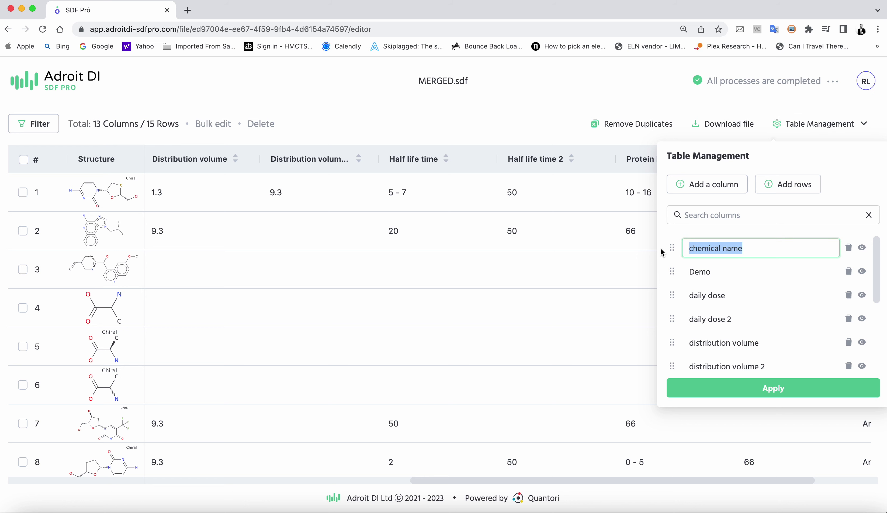
pyautogui.write('jjjjj')
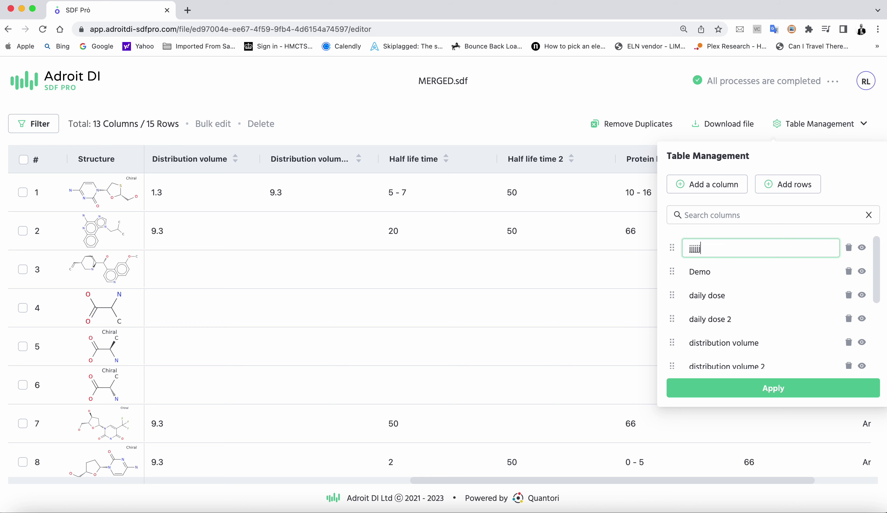
pyautogui.write('j')
pyautogui.click(850, 274)
pyautogui.click(792, 385)
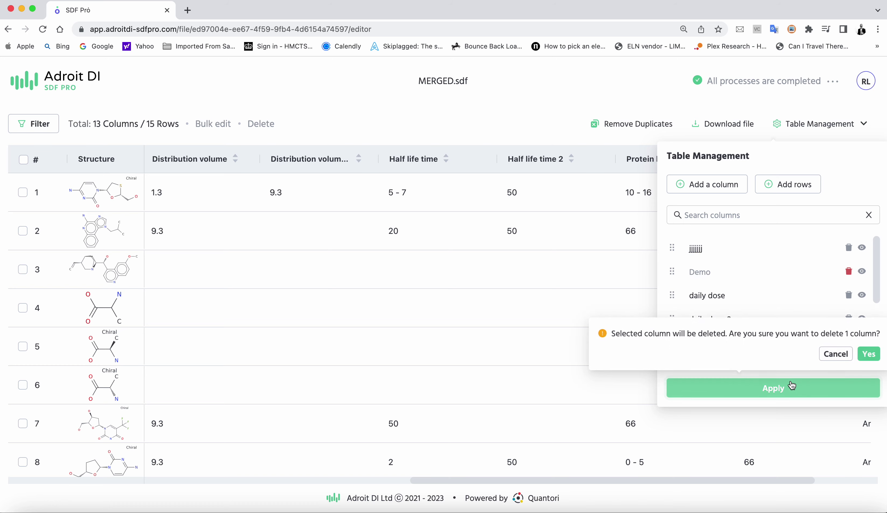
pyautogui.click(861, 355)
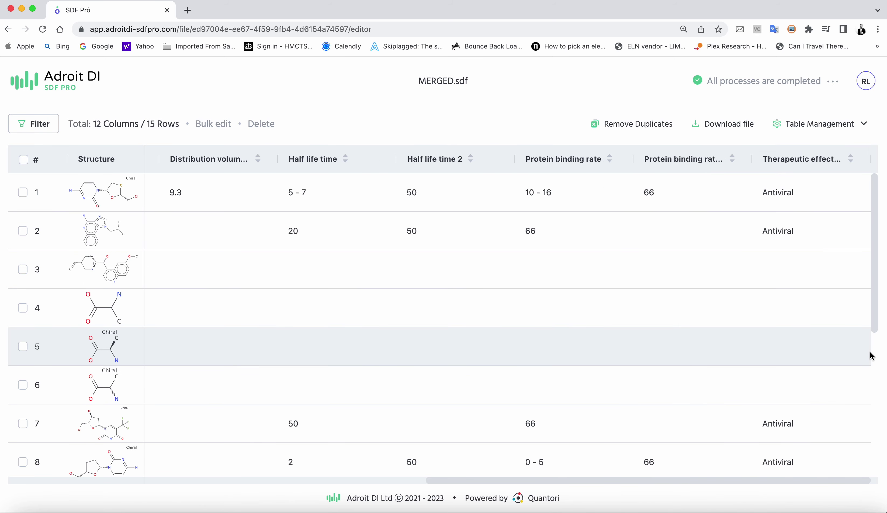
# Filter the table by attributes to show only rows where daily dose is EMPTY
pyautogui.click(12, 124)
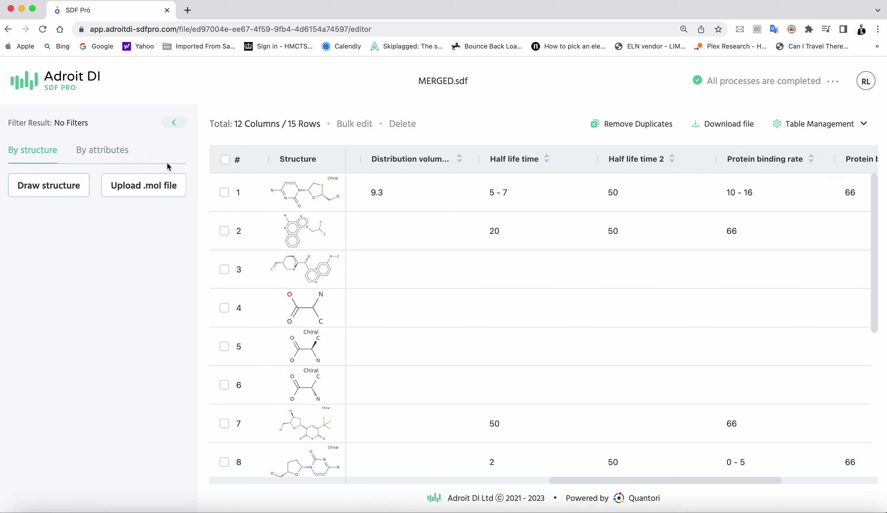
pyautogui.click(105, 155)
pyautogui.click(109, 181)
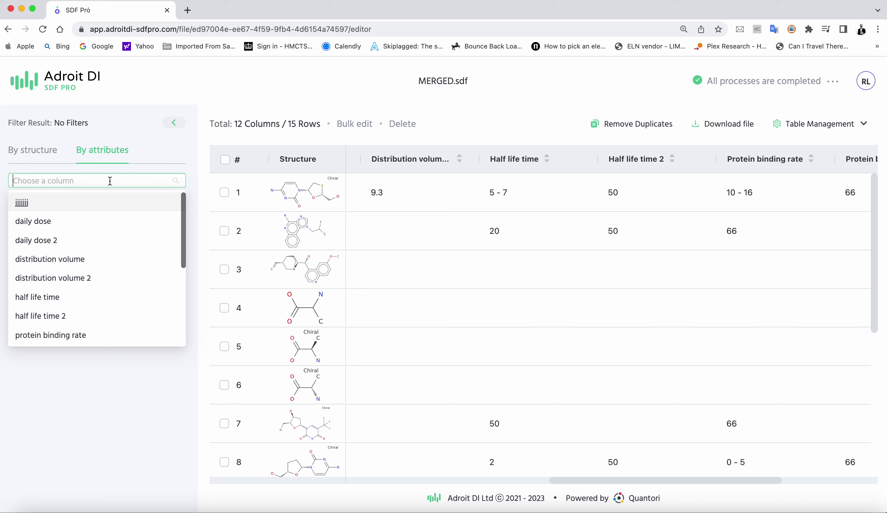
pyautogui.click(81, 229)
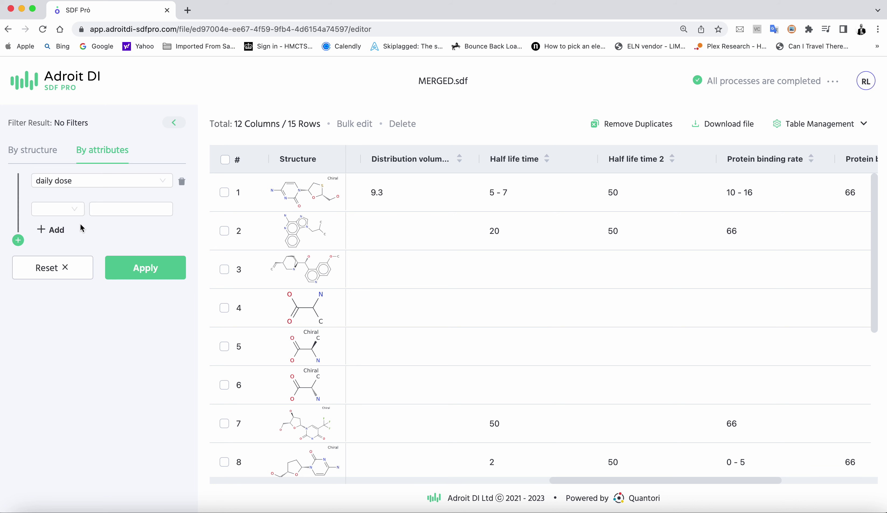
pyautogui.click(67, 212)
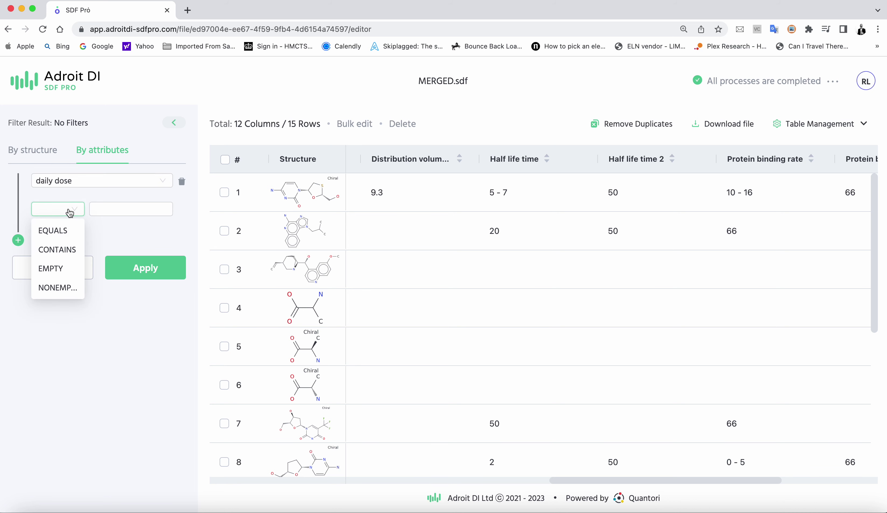
pyautogui.click(63, 231)
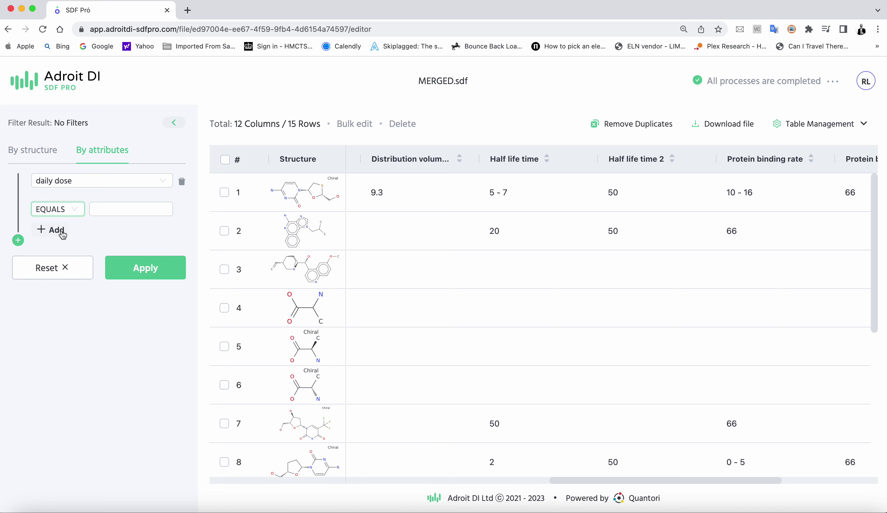
pyautogui.click(70, 212)
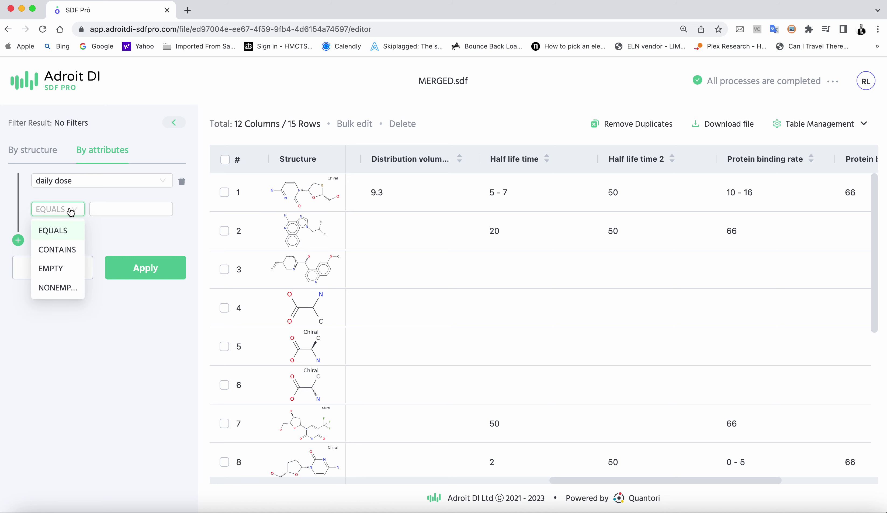
pyautogui.click(53, 267)
pyautogui.click(135, 266)
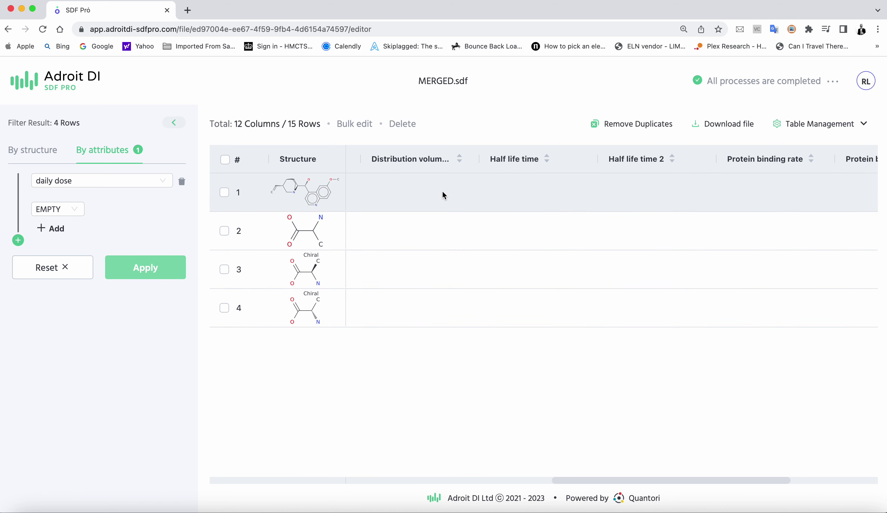
# Select all filtered rows and export the file as MERGED.zip with the All rows setting and ZIP archiving enabled
pyautogui.click(224, 161)
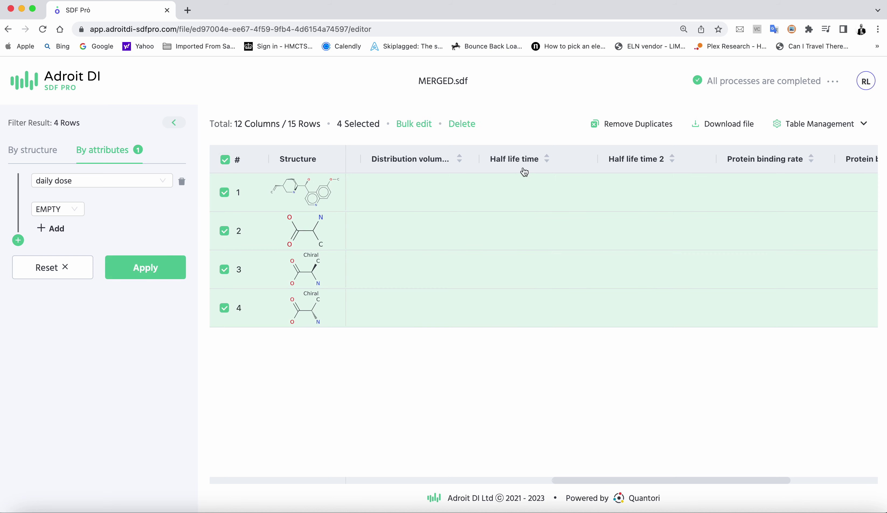
pyautogui.click(729, 127)
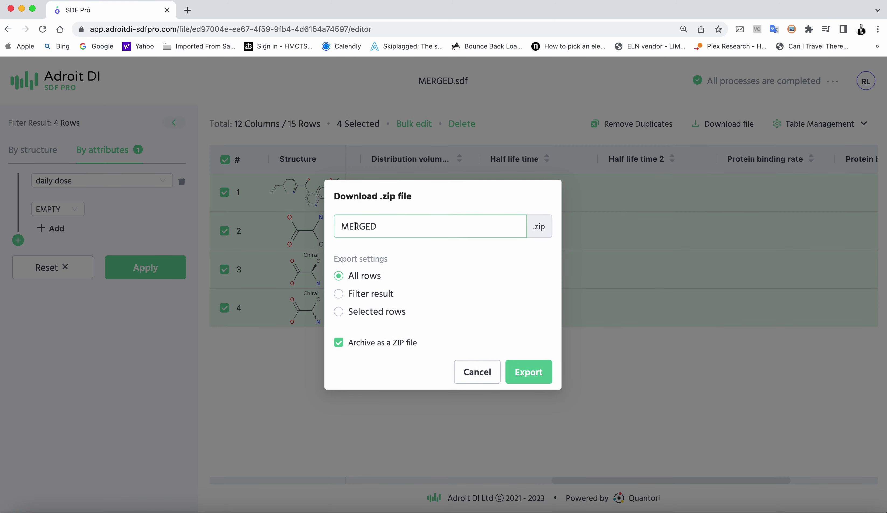
pyautogui.click(518, 373)
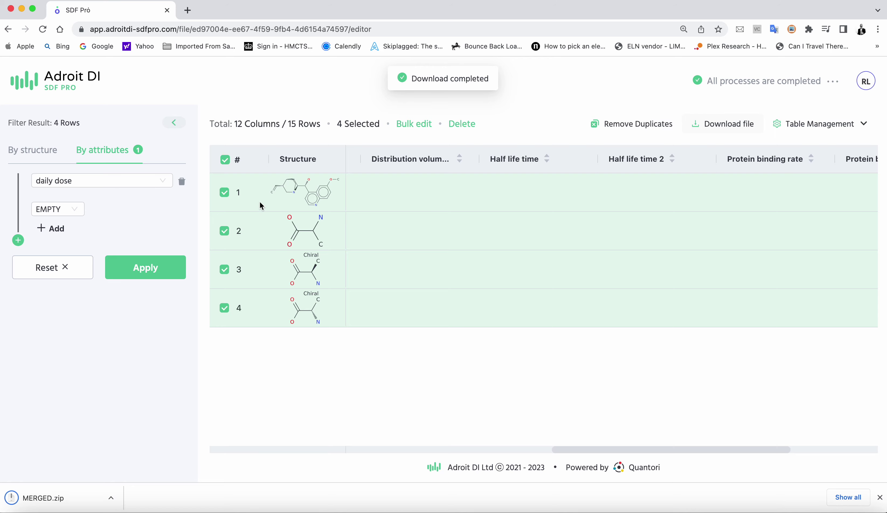
# Open the first filtered row's structure for editing, inspect it from another angle in 3D, and discard the rotation
pyautogui.click(305, 200)
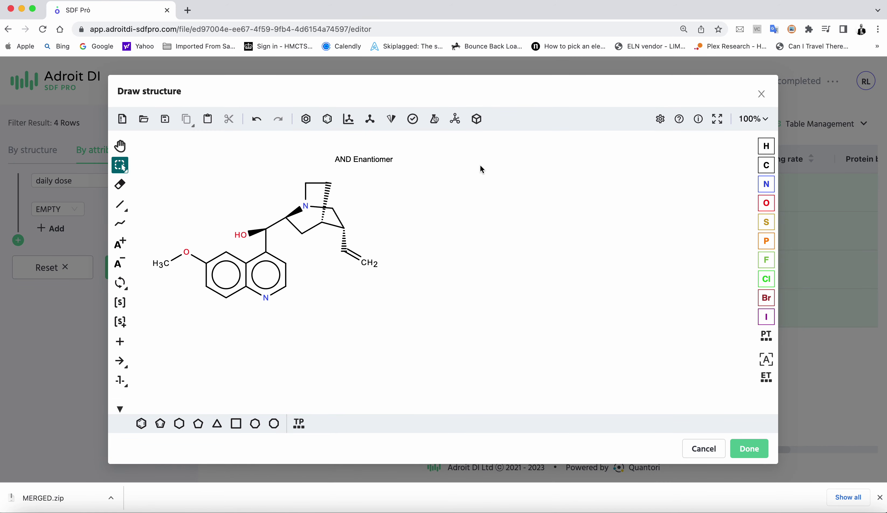
pyautogui.click(477, 119)
pyautogui.moveTo(539, 233); pyautogui.dragTo(367, 212)
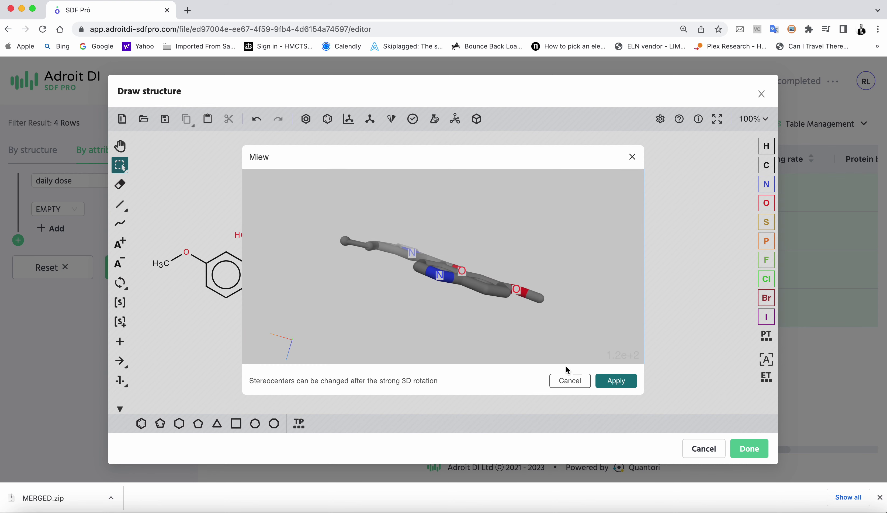
pyautogui.click(565, 382)
# Erase the upper part of the molecule, add a separate cyclopentadiene ring beside the remainder, and save the structure with the dataset refreshed
pyautogui.moveTo(242, 173); pyautogui.dragTo(469, 268)
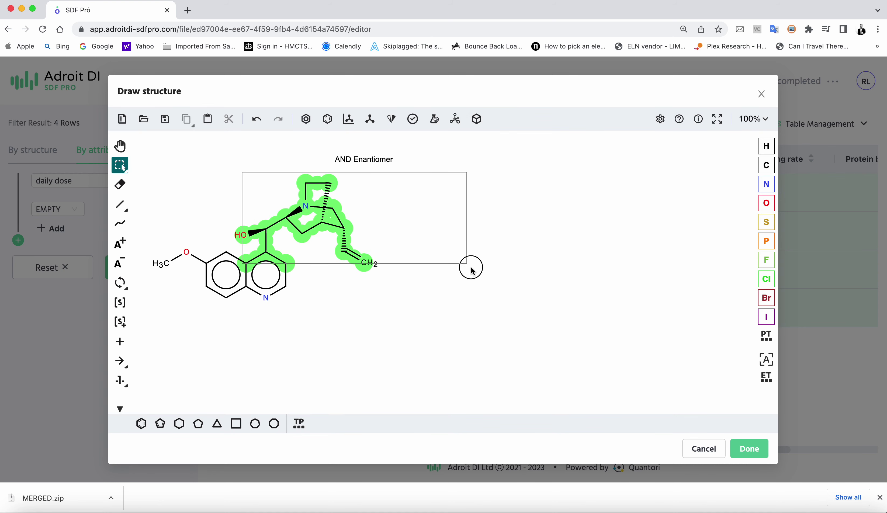
pyautogui.click(120, 184)
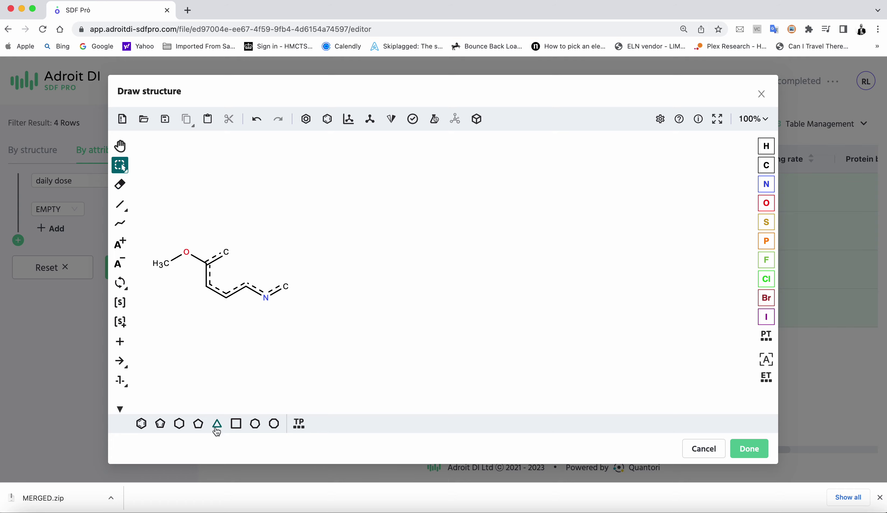
pyautogui.click(161, 424)
pyautogui.click(411, 251)
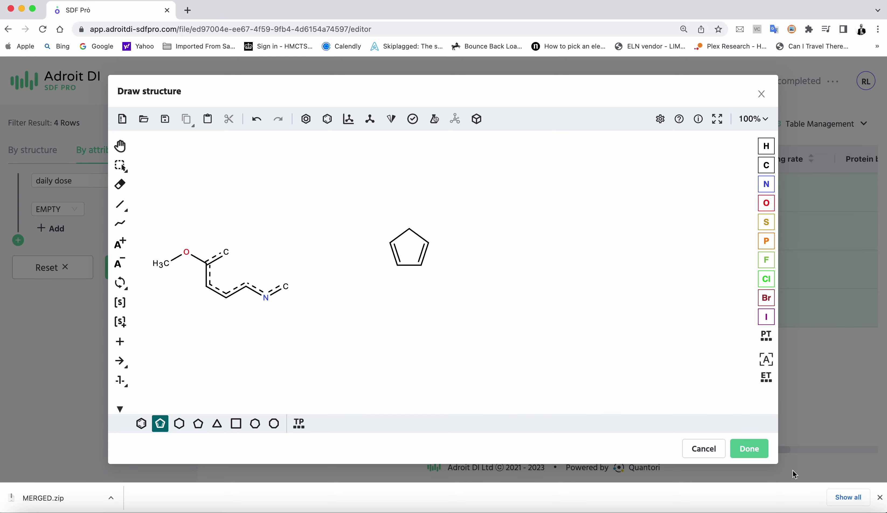
pyautogui.click(758, 446)
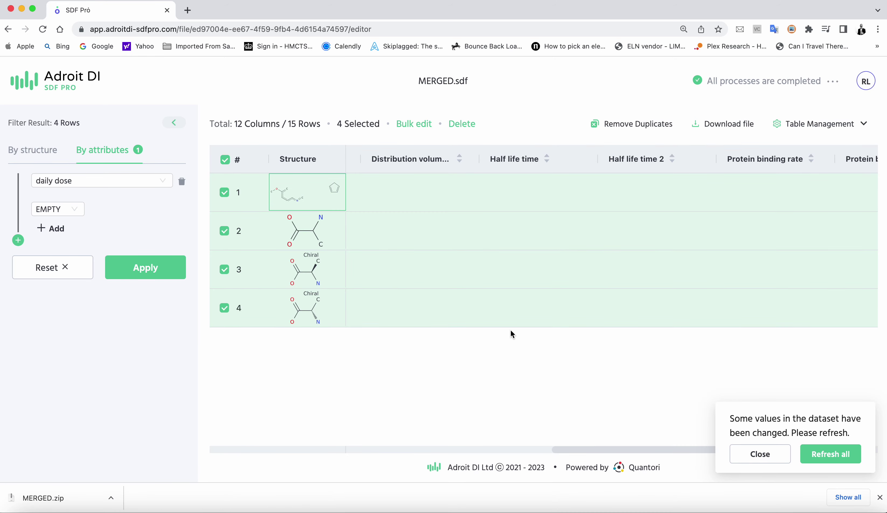
pyautogui.click(834, 458)
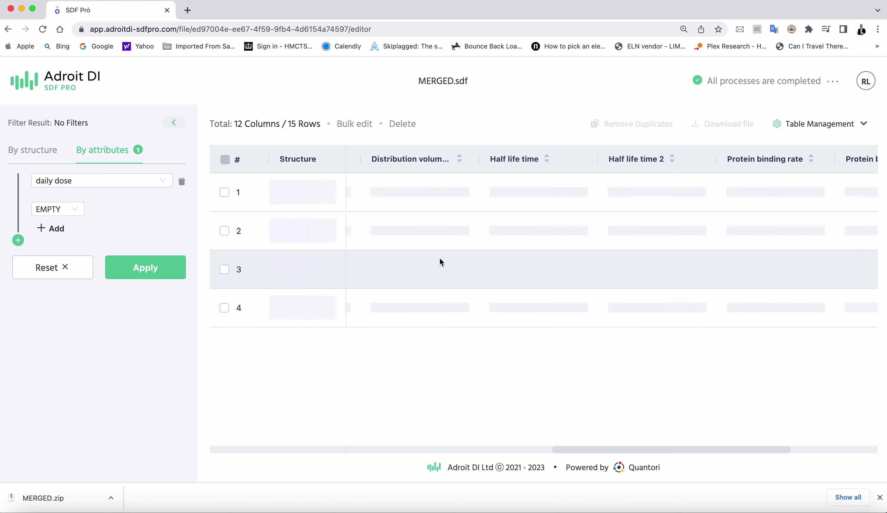
pyautogui.moveTo(296, 193)
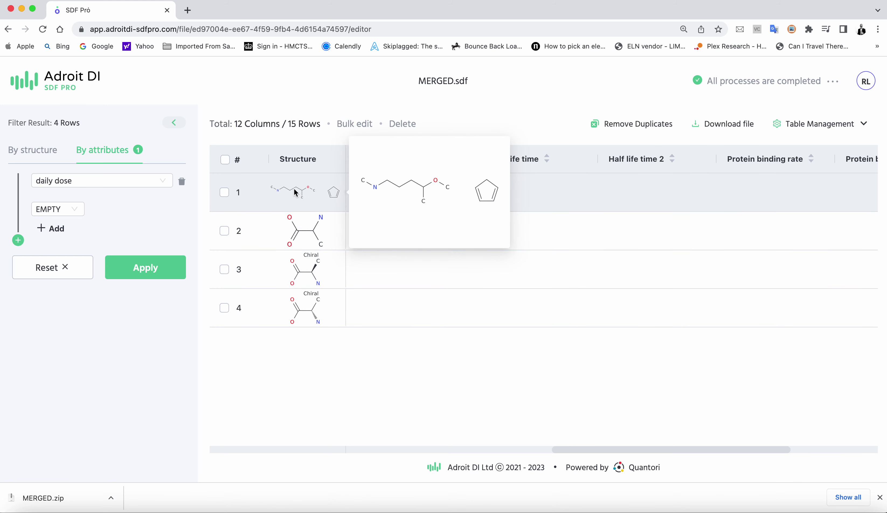
# Add a calculated column to the table using the AromaticCarbocycleCount formula
pyautogui.click(867, 125)
pyautogui.click(707, 185)
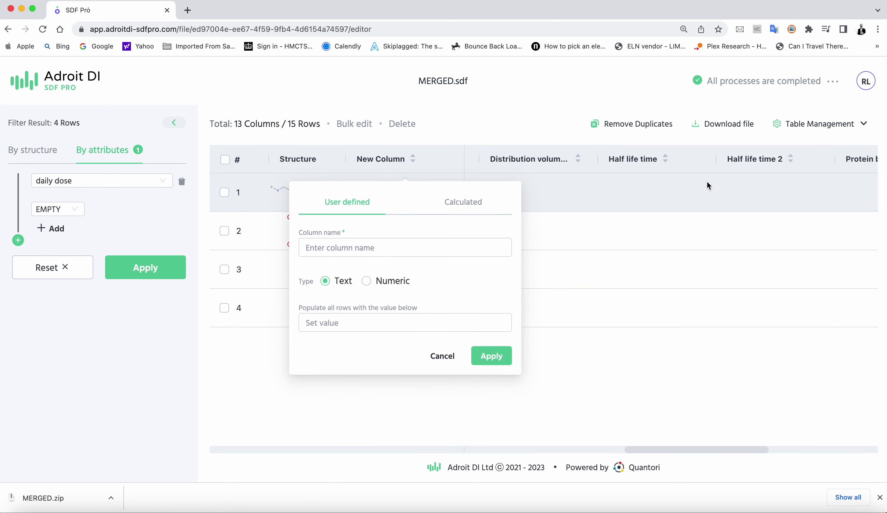
pyautogui.click(454, 206)
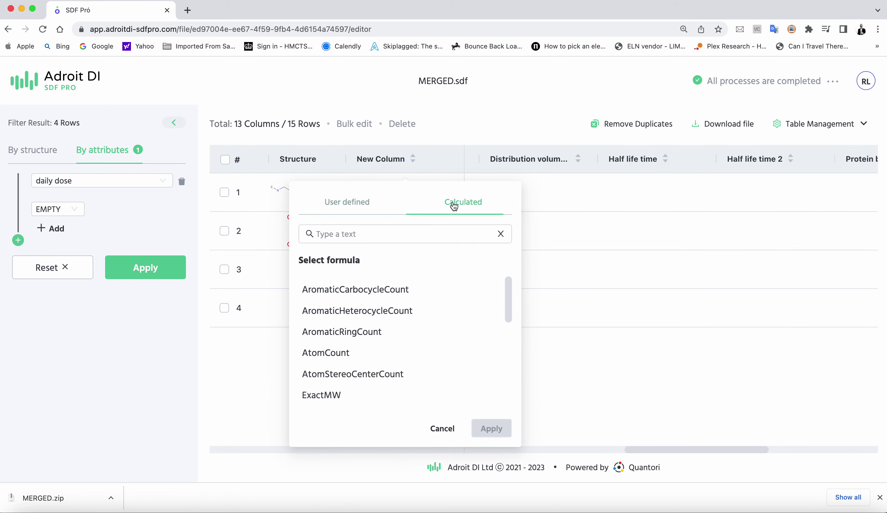
pyautogui.click(406, 292)
pyautogui.click(491, 430)
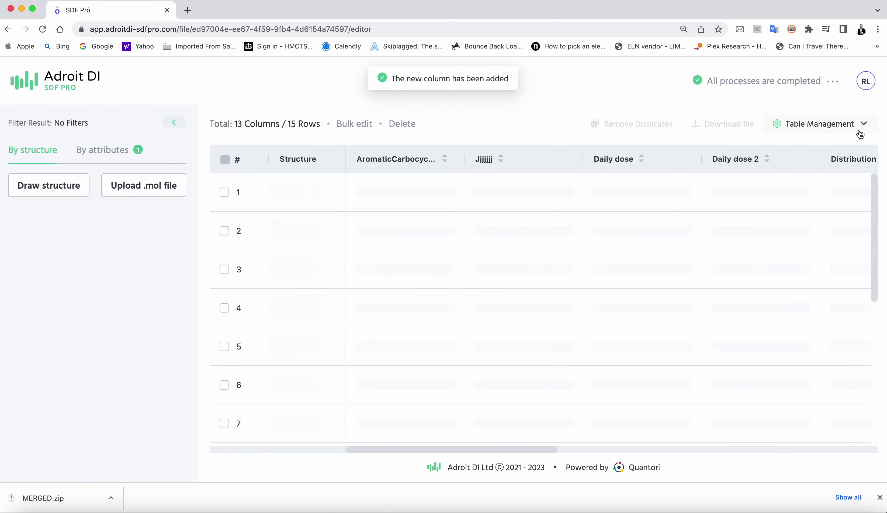
# Add a user-defined text column named jjj and populate all rows with the value jjjj
pyautogui.click(863, 124)
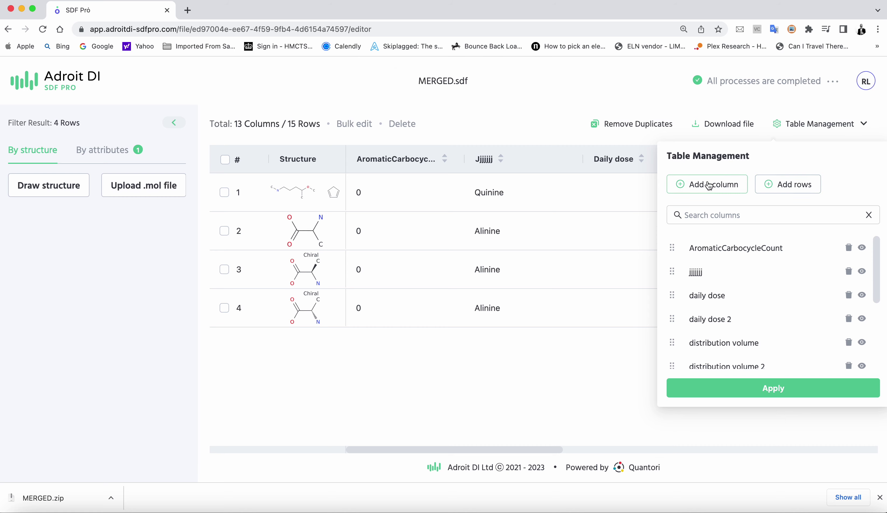
pyautogui.click(696, 184)
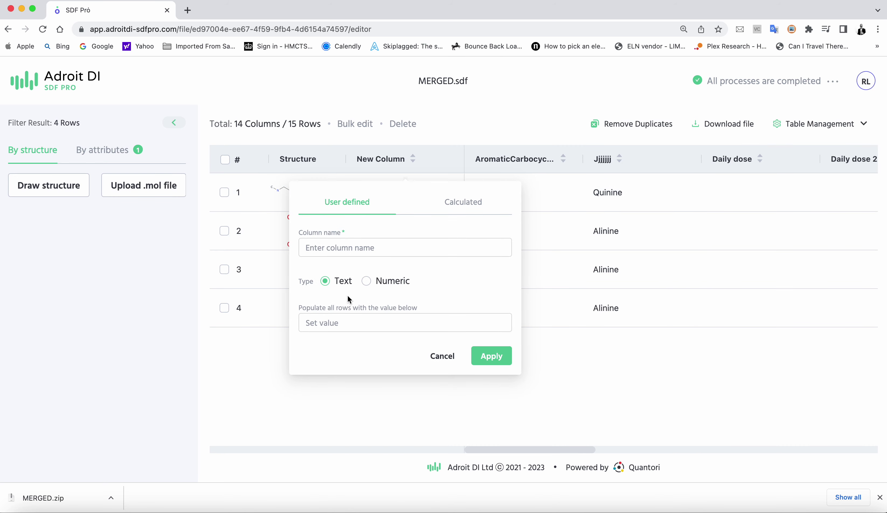
pyautogui.click(346, 248)
pyautogui.write('j')
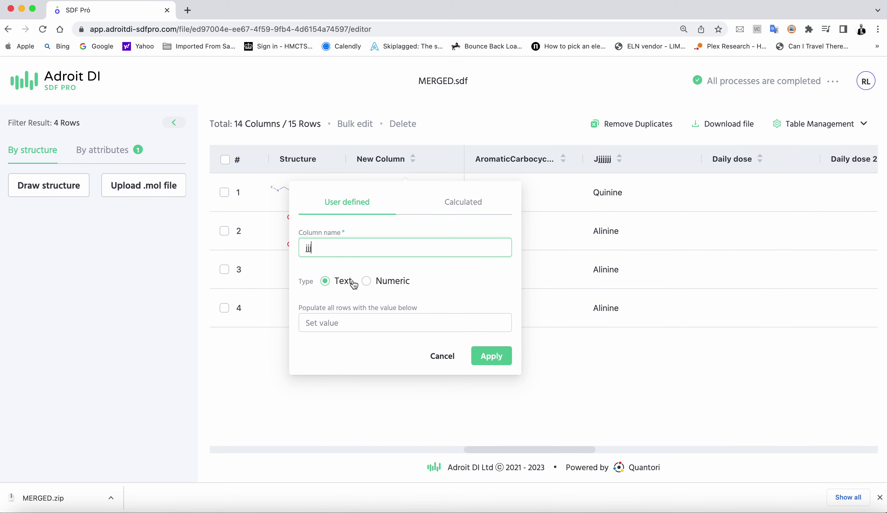
pyautogui.write('jj')
pyautogui.click(346, 321)
pyautogui.write('jjj')
pyautogui.click(486, 356)
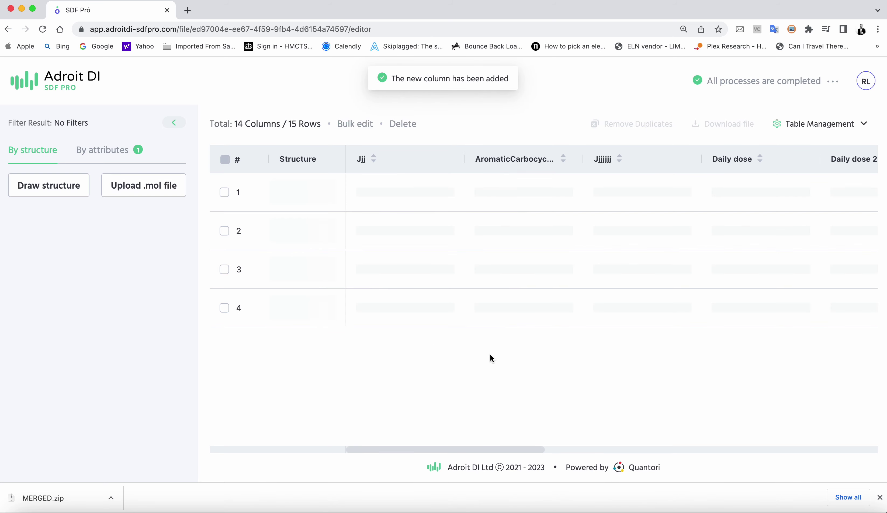
# Change the first row's value in the Jjj column to hhhh and refresh the whole dataset
pyautogui.click(386, 195)
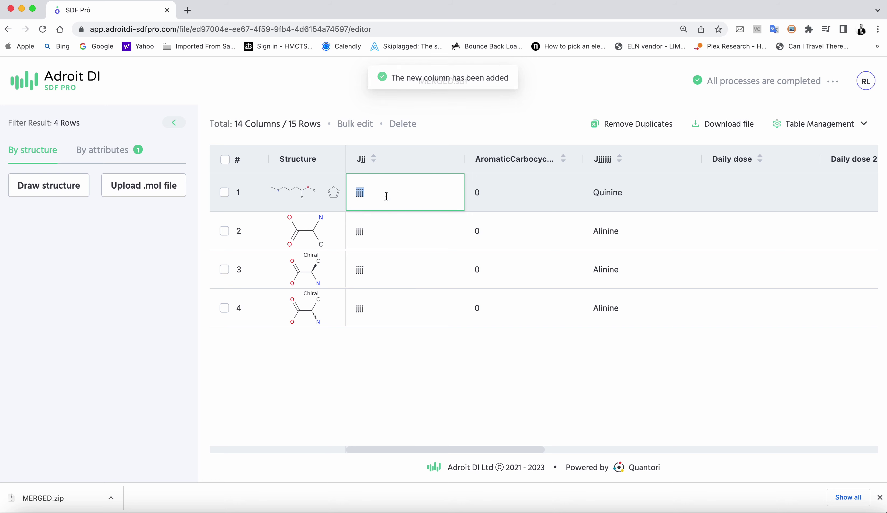
pyautogui.write('hhhh')
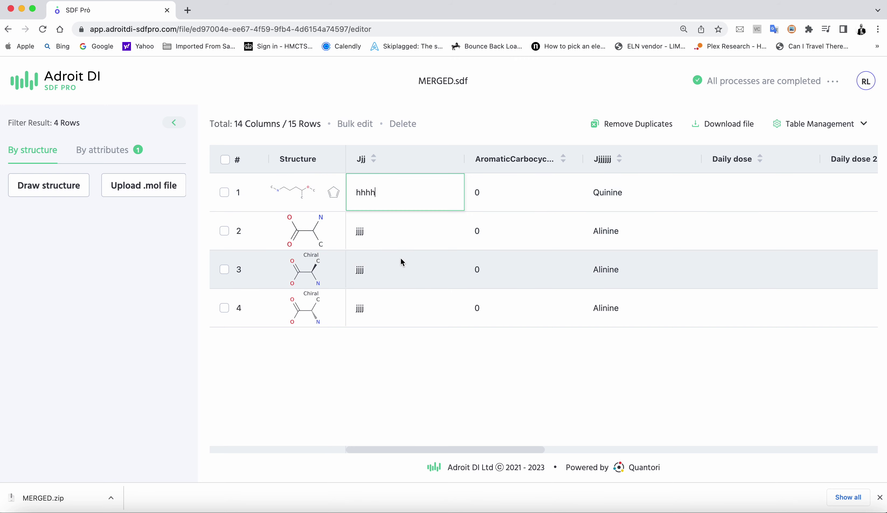
pyautogui.click(401, 258)
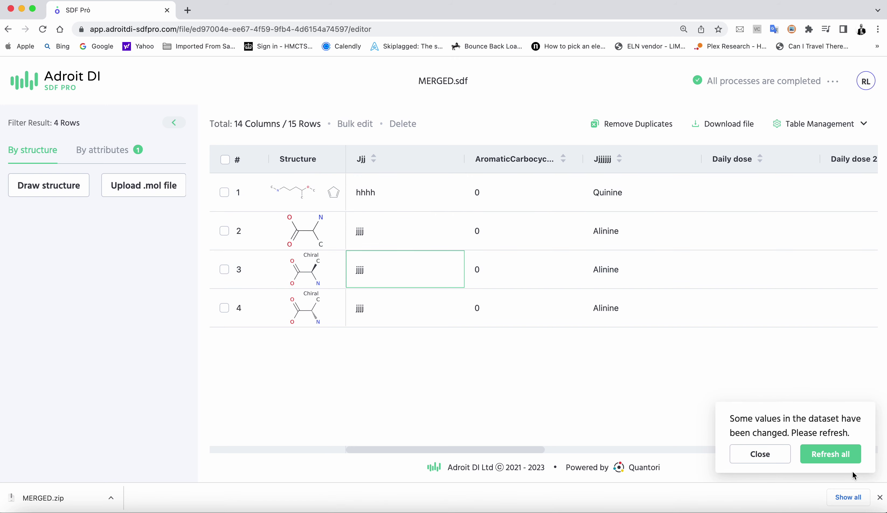
pyautogui.click(846, 458)
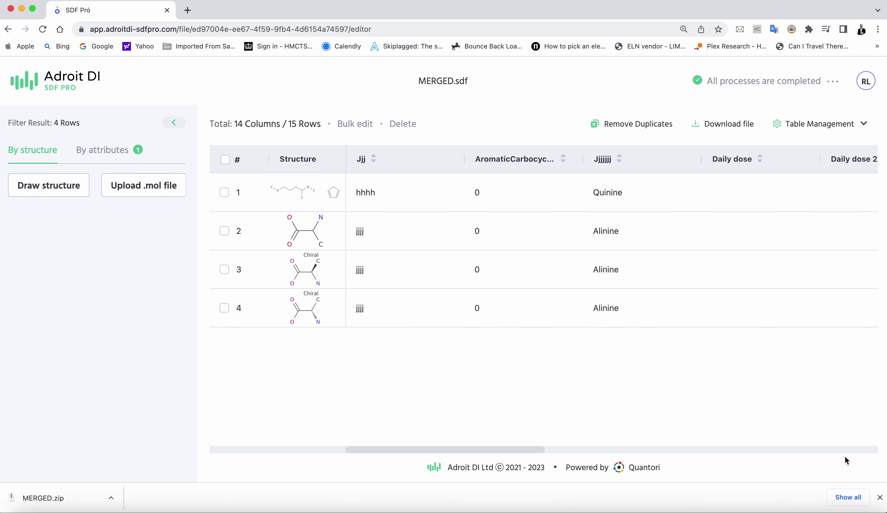